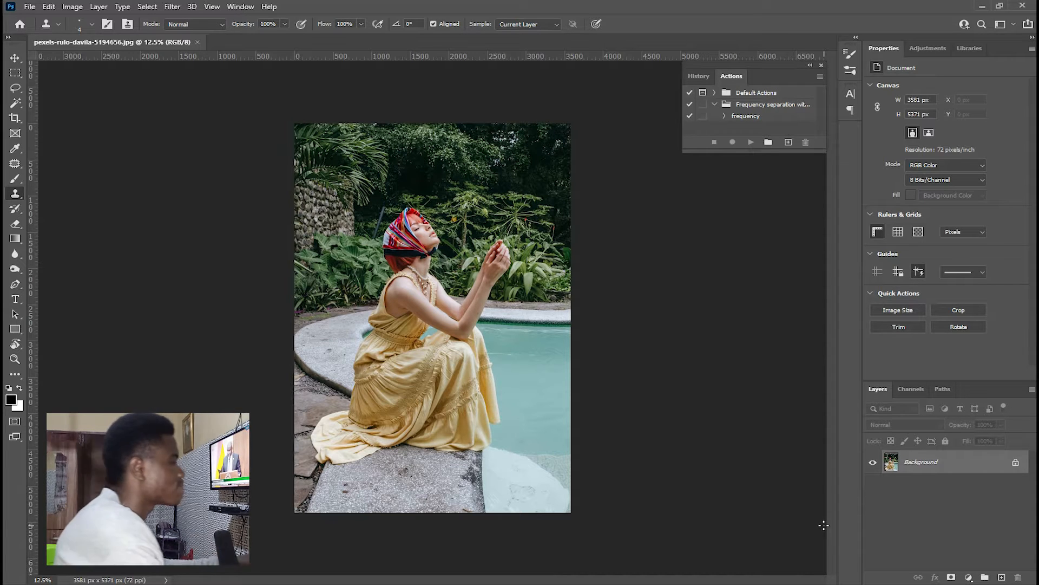
- Examine the photo of the seated woman by the pool up close before selecting her
{"action": "key", "text": "ctrl+plus"}
{"action": "key", "text": "ctrl+plus"}
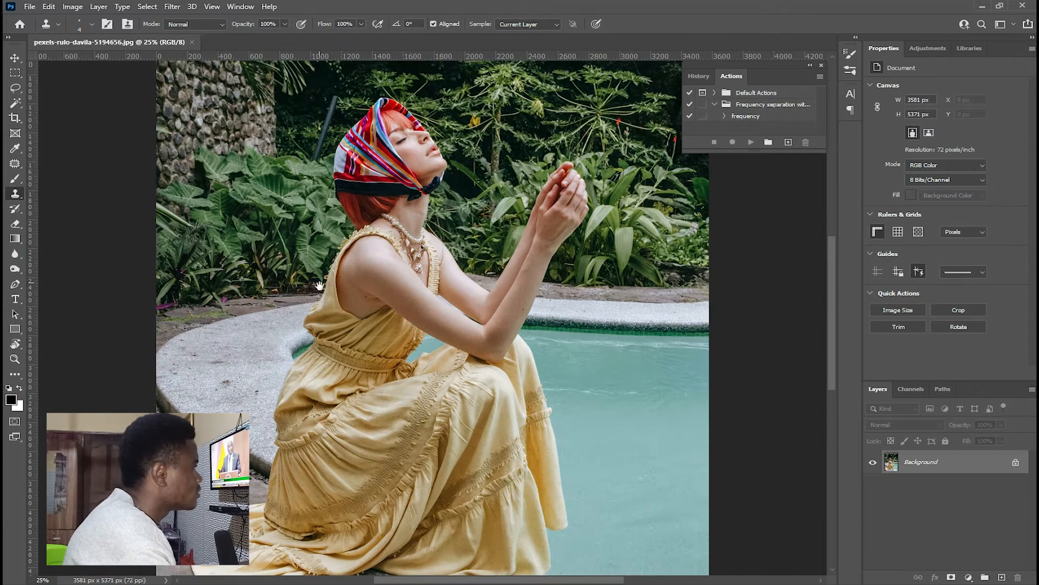
{"action": "left_click_drag", "start_coordinate": [319, 282], "coordinate": [326, 325]}
{"action": "key", "text": "ctrl+plus"}
{"action": "left_click_drag", "start_coordinate": [325, 277], "coordinate": [347, 313]}
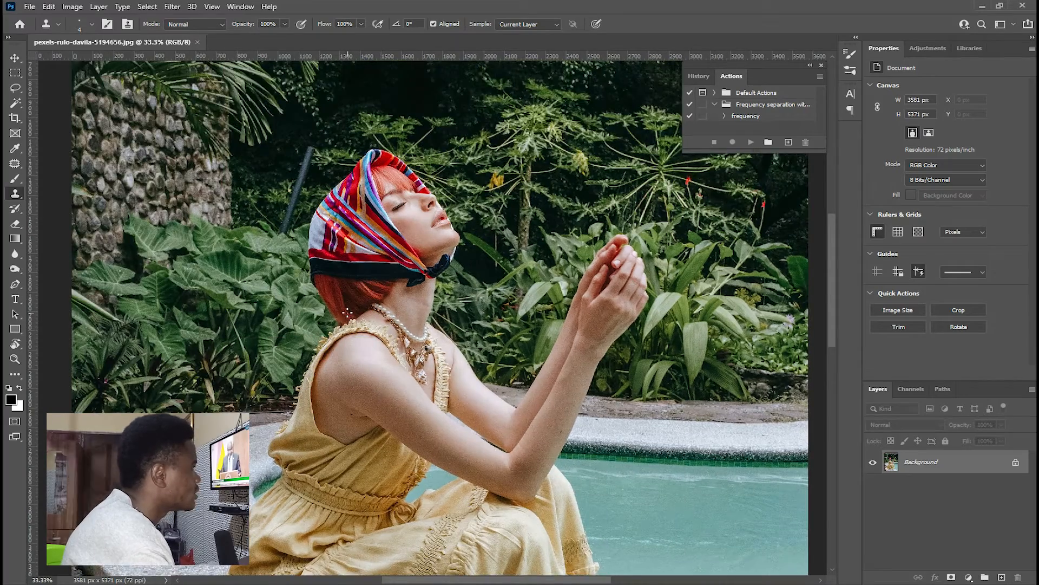
{"action": "key", "text": "ctrl+plus"}
{"action": "left_click_drag", "start_coordinate": [359, 259], "coordinate": [312, 238]}
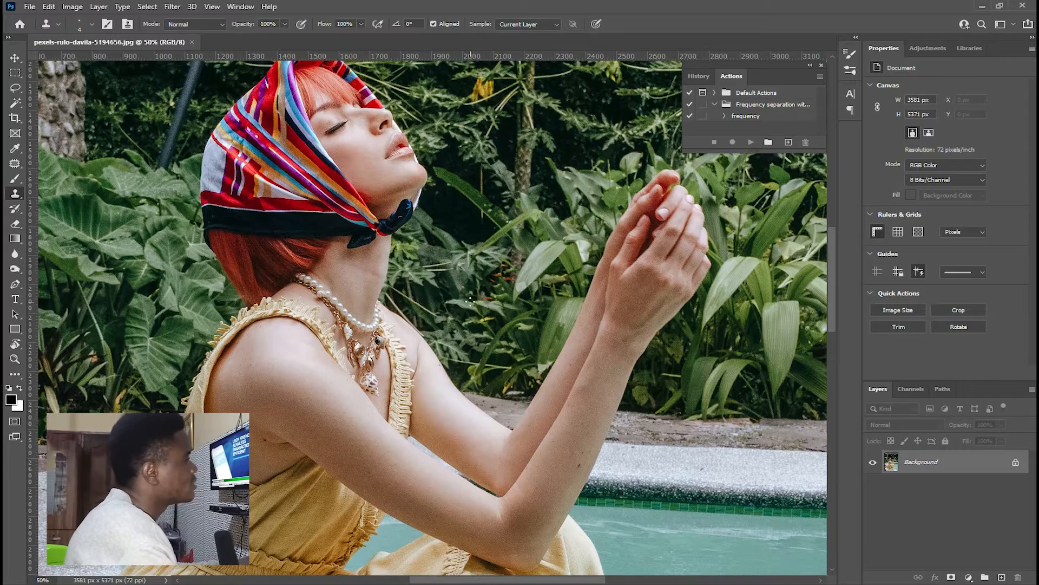
{"action": "key", "text": "ctrl+minus"}
{"action": "key", "text": "ctrl+minus"}
{"action": "key", "text": "ctrl+plus"}
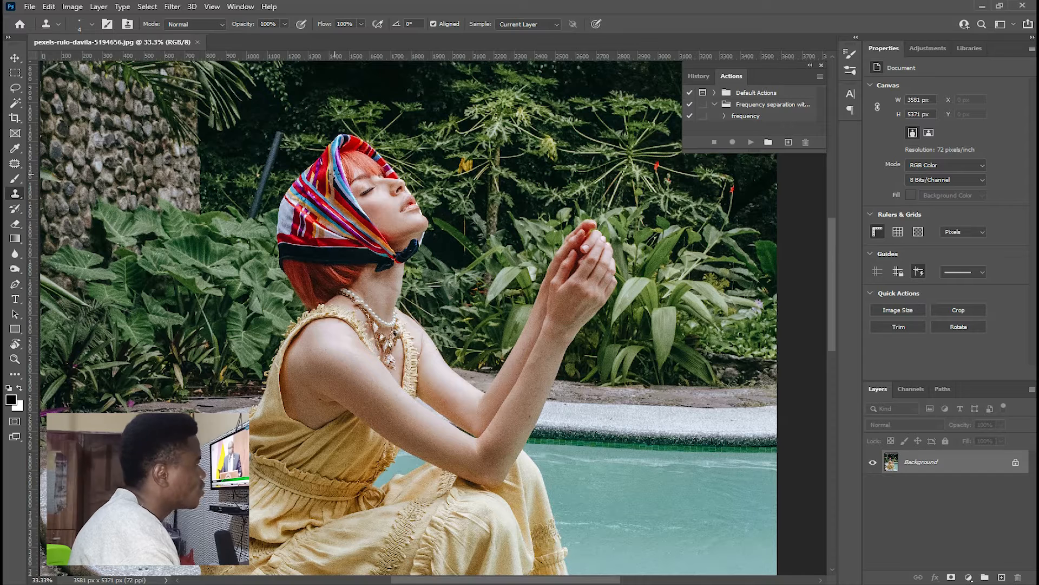
- Start Select and Mask on the Background layer and use Select Subject to select the woman
{"action": "left_click", "coordinate": [148, 6]}
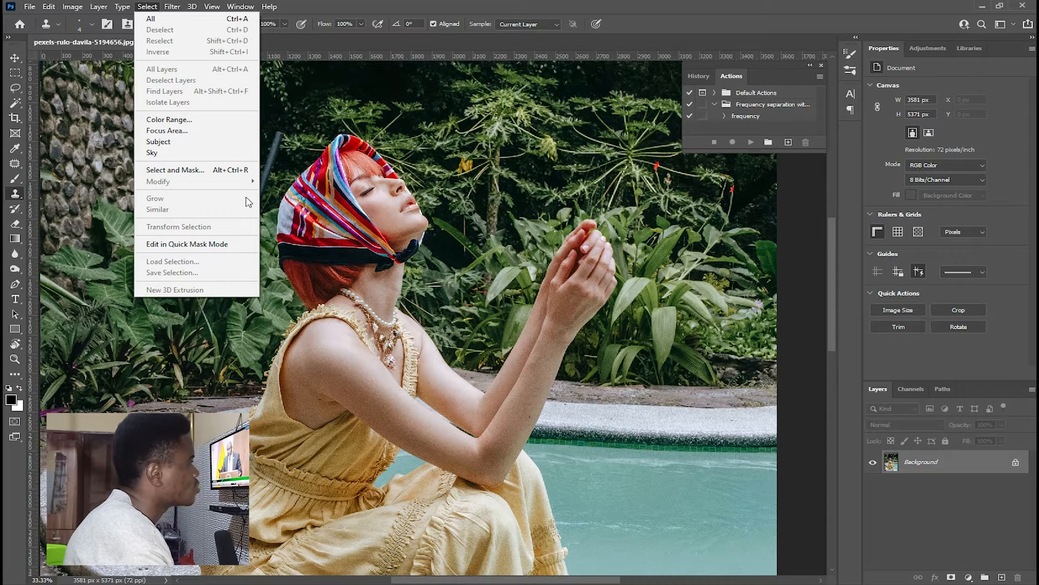
{"action": "left_click", "coordinate": [146, 6]}
{"action": "left_click", "coordinate": [146, 6]}
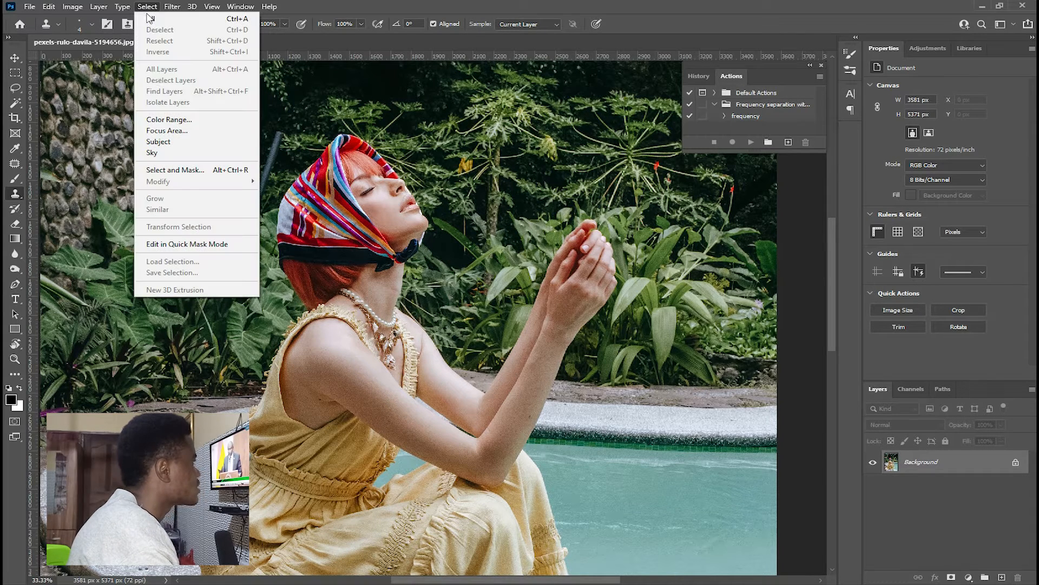
{"action": "left_click", "coordinate": [176, 170]}
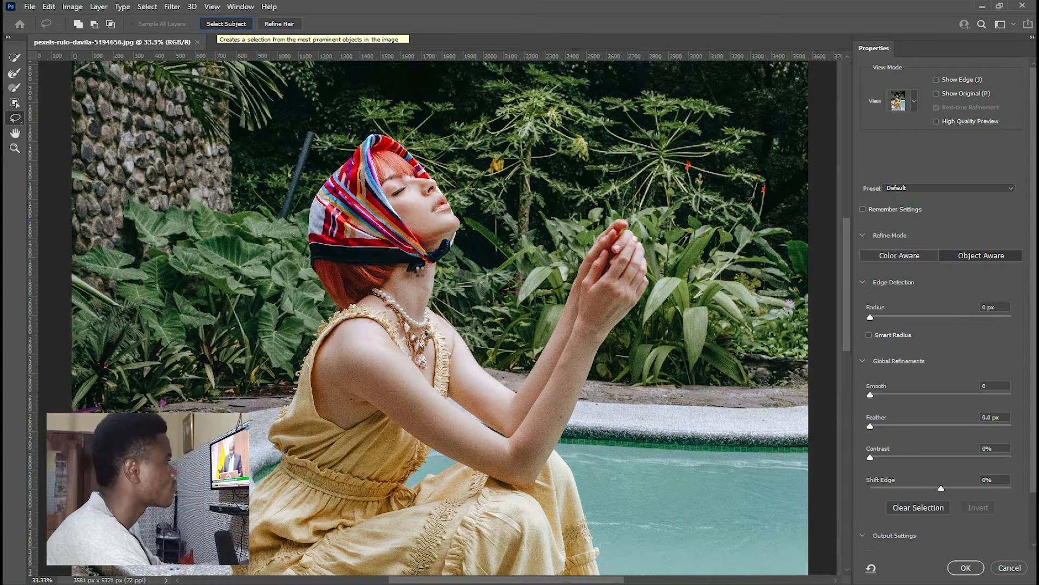
- Examine the selection outline around the woman's head, arms, dress hem and the back of the dress for missed areas
{"action": "key", "text": "ctrl+plus"}
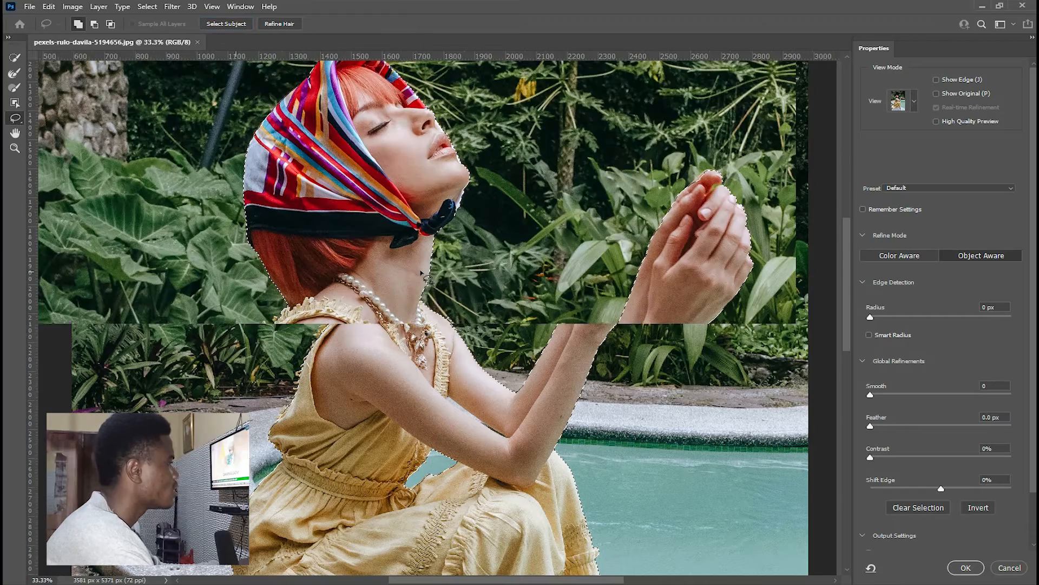
{"action": "left_click_drag", "start_coordinate": [382, 209], "coordinate": [387, 266]}
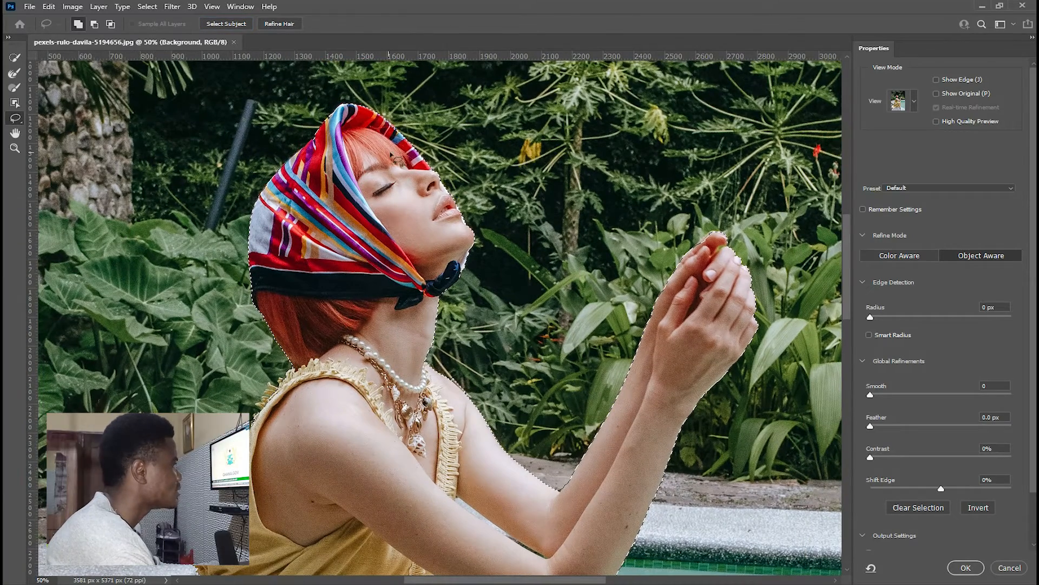
{"action": "left_click_drag", "start_coordinate": [421, 307], "coordinate": [389, 185]}
{"action": "left_click_drag", "start_coordinate": [467, 369], "coordinate": [420, 175]}
{"action": "left_click_drag", "start_coordinate": [373, 444], "coordinate": [395, 267]}
{"action": "mouse_move", "coordinate": [293, 330]}
{"action": "left_mouse_down"}
{"action": "mouse_move", "coordinate": [346, 285]}
{"action": "mouse_move", "coordinate": [376, 229]}
{"action": "left_mouse_up"}
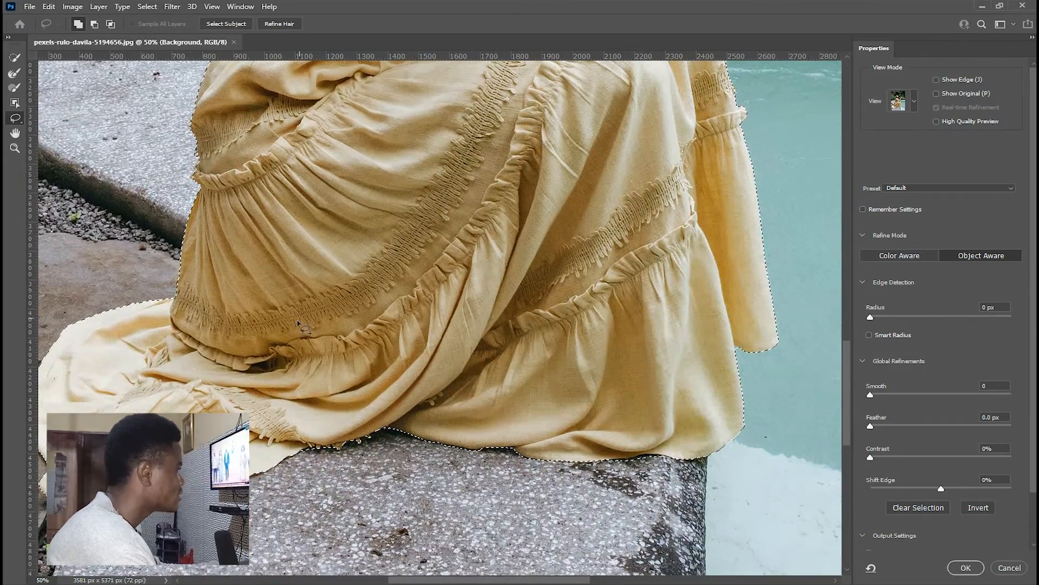
{"action": "key", "text": "ctrl+plus"}
{"action": "left_click_drag", "start_coordinate": [309, 298], "coordinate": [399, 281]}
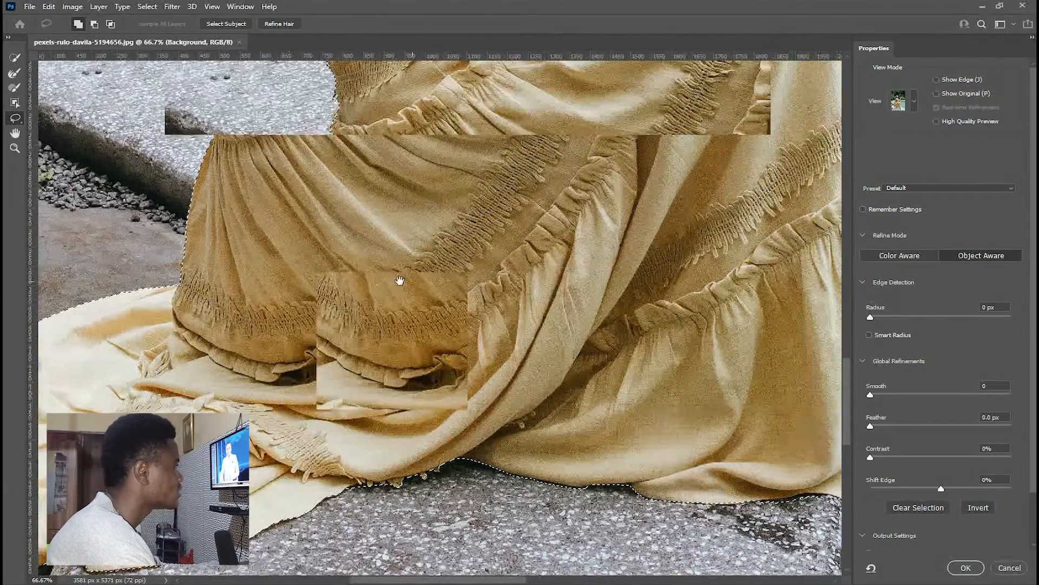
{"action": "left_click_drag", "start_coordinate": [339, 248], "coordinate": [378, 239]}
{"action": "left_click_drag", "start_coordinate": [407, 81], "coordinate": [356, 294]}
{"action": "left_click_drag", "start_coordinate": [404, 121], "coordinate": [379, 225]}
{"action": "mouse_move", "coordinate": [381, 157]}
{"action": "left_mouse_down"}
{"action": "mouse_move", "coordinate": [381, 274]}
{"action": "mouse_move", "coordinate": [336, 384]}
{"action": "left_mouse_up"}
{"action": "key", "text": "ctrl+plus"}
{"action": "mouse_move", "coordinate": [387, 227]}
{"action": "left_mouse_down"}
{"action": "mouse_move", "coordinate": [360, 279]}
{"action": "mouse_move", "coordinate": [376, 198]}
{"action": "mouse_move", "coordinate": [404, 136]}
{"action": "left_mouse_up"}
{"action": "left_click_drag", "start_coordinate": [330, 325], "coordinate": [350, 290]}
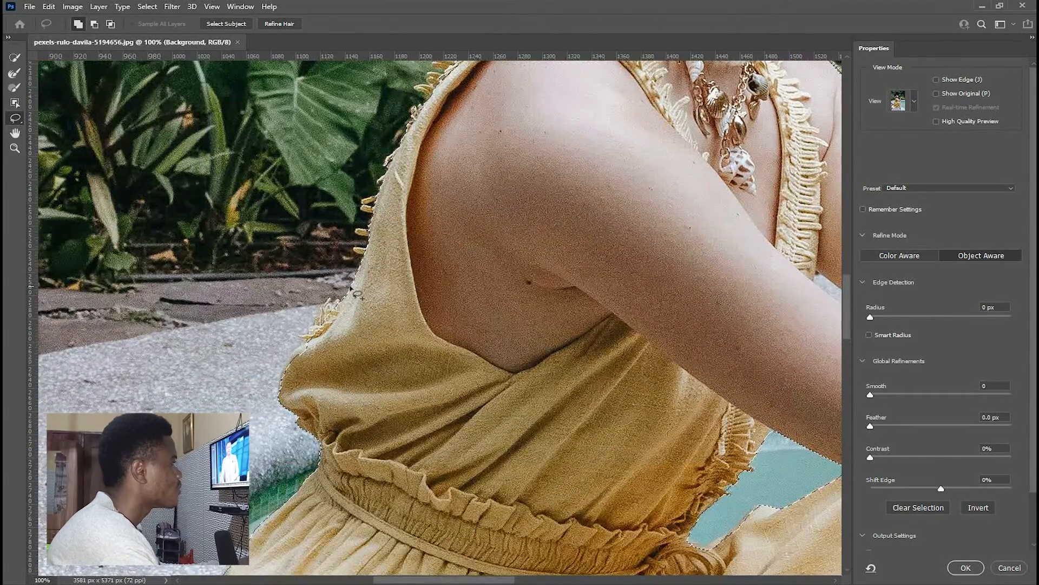
- Add the fringe cluster and the lowest tassel on the back edge of the dress to the selection with the Lasso tool
{"action": "key", "text": "ctrl+plus"}
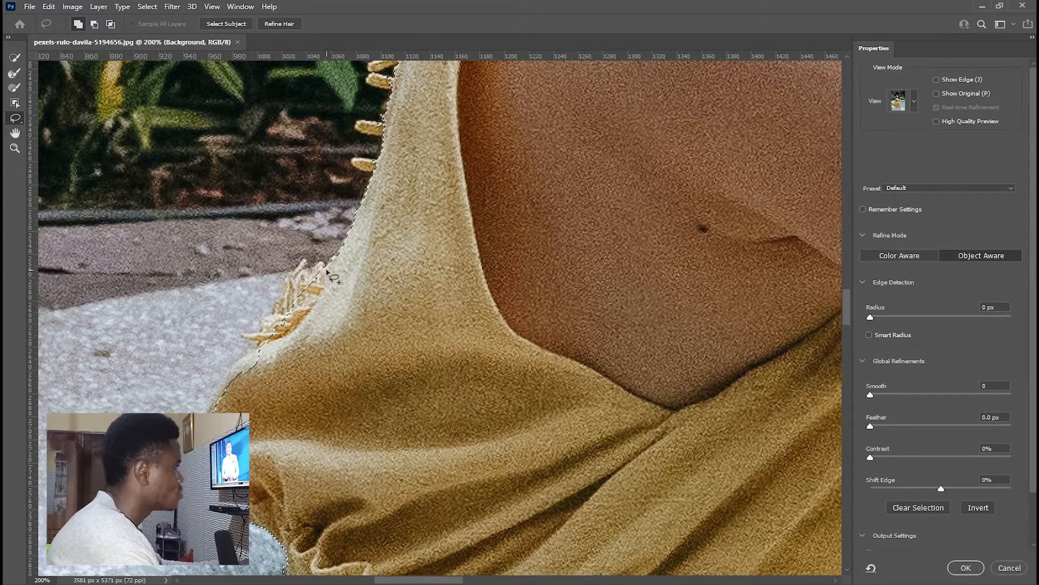
{"action": "key", "text": "ctrl+plus"}
{"action": "left_click_drag", "start_coordinate": [288, 254], "coordinate": [341, 255]}
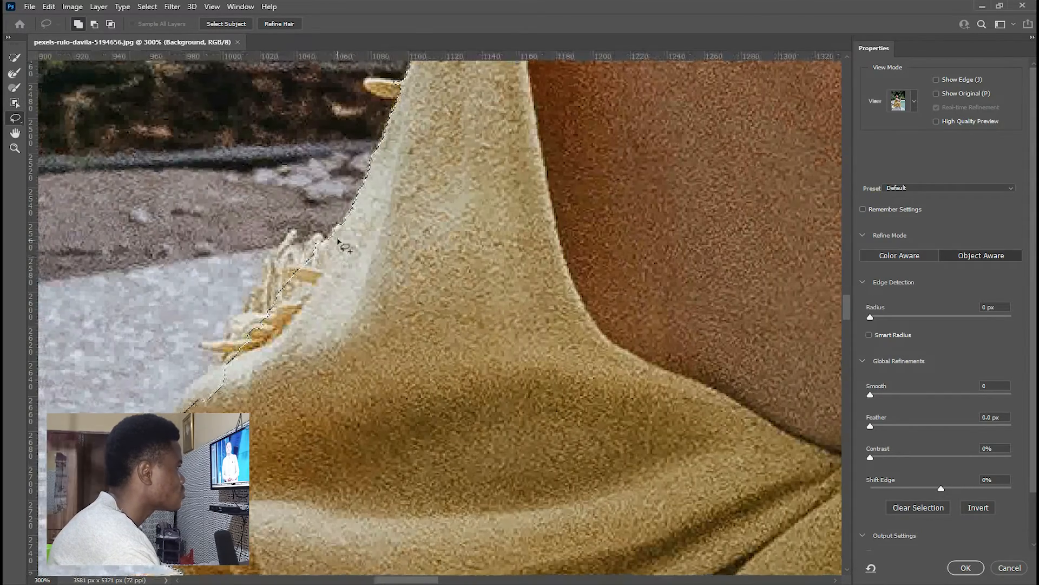
{"action": "mouse_move", "coordinate": [293, 237]}
{"action": "left_mouse_down"}
{"action": "mouse_move", "coordinate": [211, 352]}
{"action": "mouse_move", "coordinate": [236, 368]}
{"action": "mouse_move", "coordinate": [363, 300]}
{"action": "left_mouse_up"}
{"action": "scroll", "coordinate": [373, 259], "scroll_direction": "up", "scroll_amount": 5}
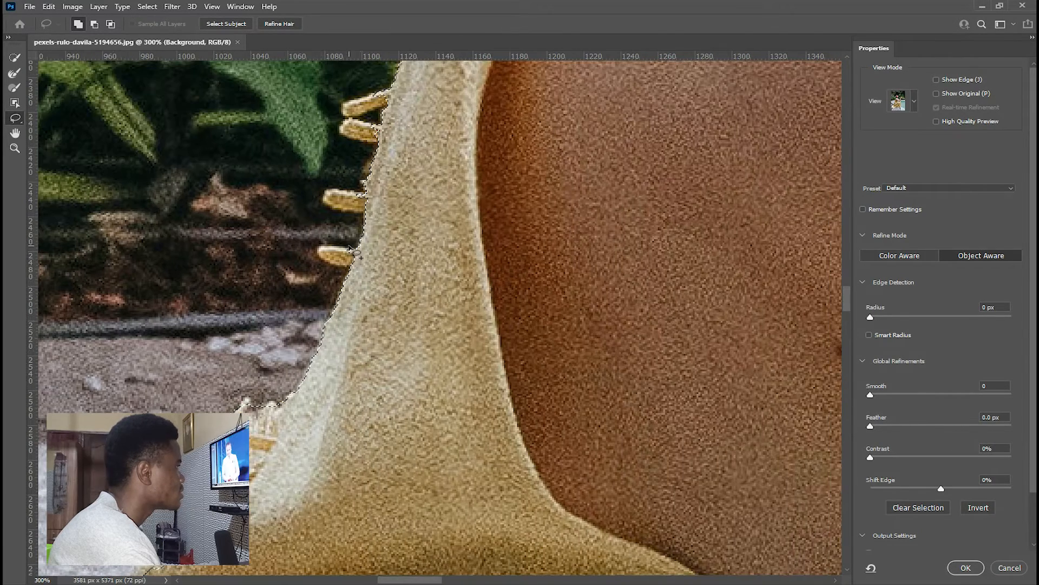
{"action": "mouse_move", "coordinate": [319, 253]}
{"action": "left_mouse_down"}
{"action": "mouse_move", "coordinate": [348, 269]}
{"action": "mouse_move", "coordinate": [421, 248]}
{"action": "left_mouse_up"}
- Add the next tassel up on the dress's back edge to the selection, fill the gap beside it and subtract the excess background
{"action": "mouse_move", "coordinate": [375, 181]}
{"action": "left_mouse_down"}
{"action": "mouse_move", "coordinate": [359, 236]}
{"action": "mouse_move", "coordinate": [374, 262]}
{"action": "mouse_move", "coordinate": [360, 232]}
{"action": "mouse_move", "coordinate": [347, 238]}
{"action": "mouse_move", "coordinate": [390, 291]}
{"action": "mouse_move", "coordinate": [353, 239]}
{"action": "left_mouse_up"}
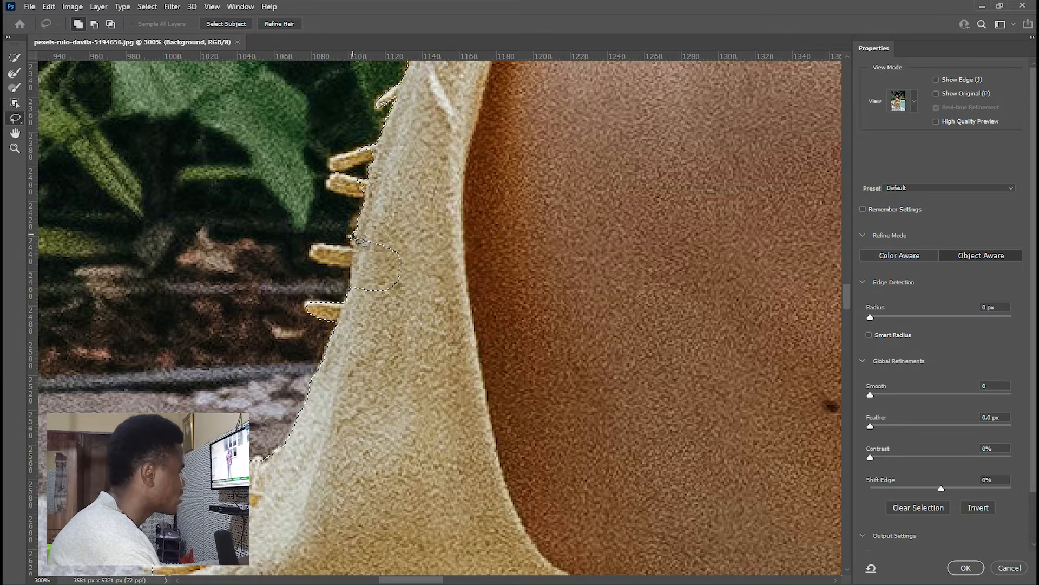
{"action": "key", "text": "shift"}
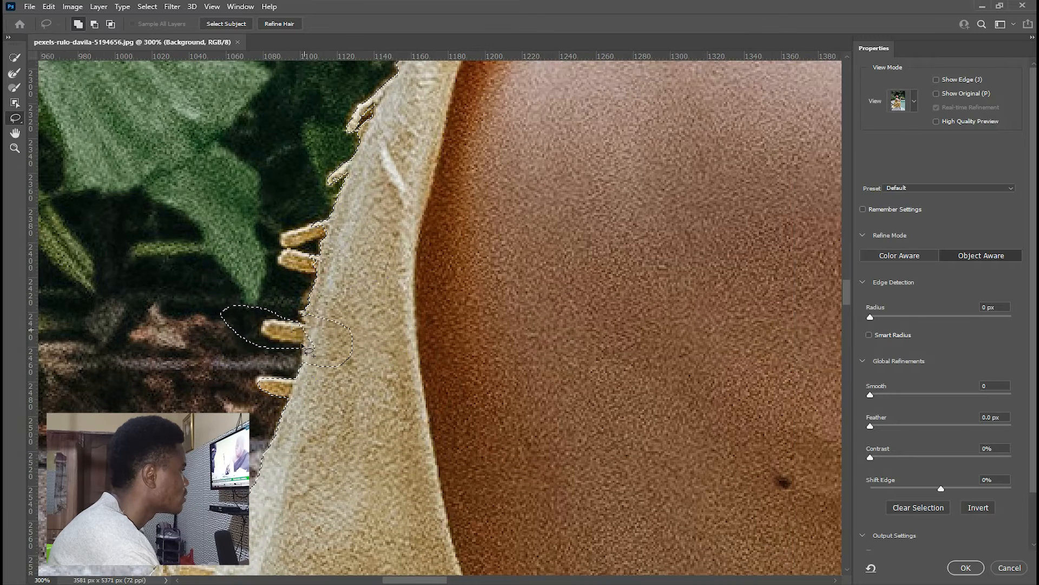
{"action": "key", "text": "ctrl+alt+z"}
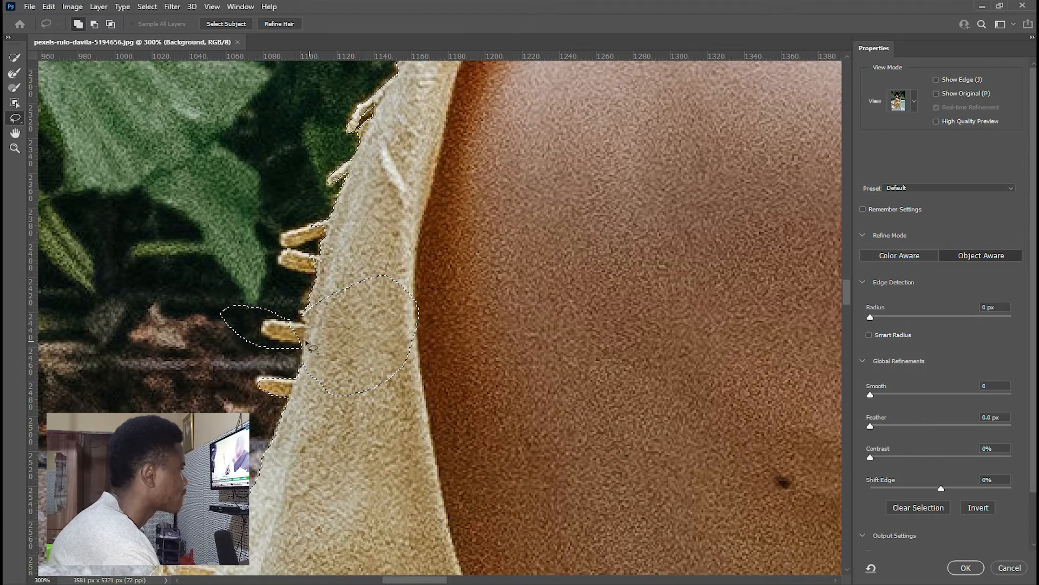
{"action": "mouse_move", "coordinate": [310, 359]}
{"action": "left_mouse_down"}
{"action": "mouse_move", "coordinate": [344, 401]}
{"action": "mouse_move", "coordinate": [408, 364]}
{"action": "mouse_move", "coordinate": [427, 312]}
{"action": "mouse_move", "coordinate": [402, 269]}
{"action": "mouse_move", "coordinate": [357, 279]}
{"action": "mouse_move", "coordinate": [303, 317]}
{"action": "mouse_move", "coordinate": [329, 281]}
{"action": "mouse_move", "coordinate": [377, 265]}
{"action": "mouse_move", "coordinate": [435, 279]}
{"action": "mouse_move", "coordinate": [410, 373]}
{"action": "mouse_move", "coordinate": [348, 408]}
{"action": "mouse_move", "coordinate": [305, 388]}
{"action": "mouse_move", "coordinate": [295, 356]}
{"action": "mouse_move", "coordinate": [318, 308]}
{"action": "left_mouse_up"}
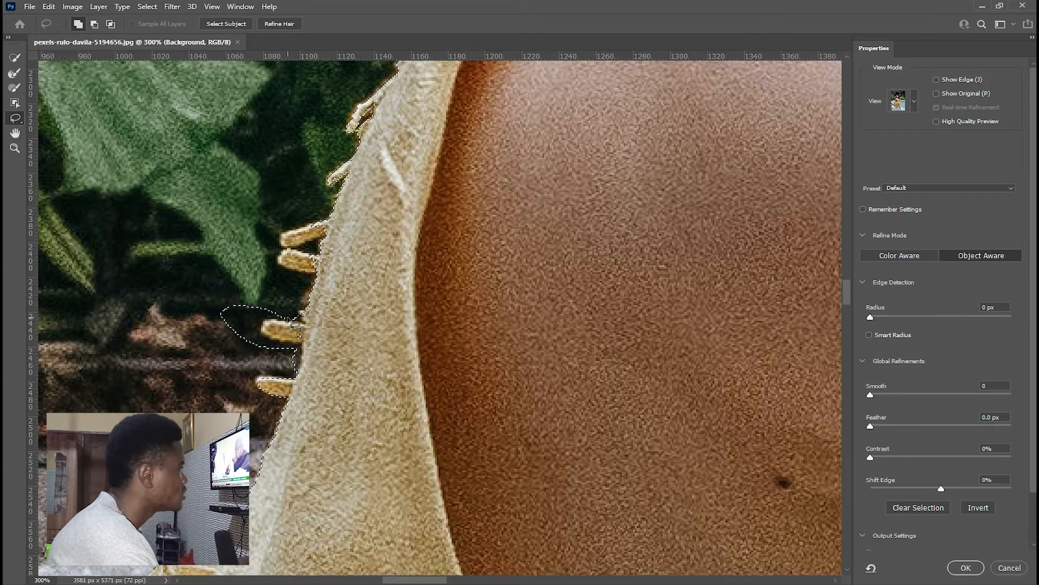
{"action": "key", "text": "alt"}
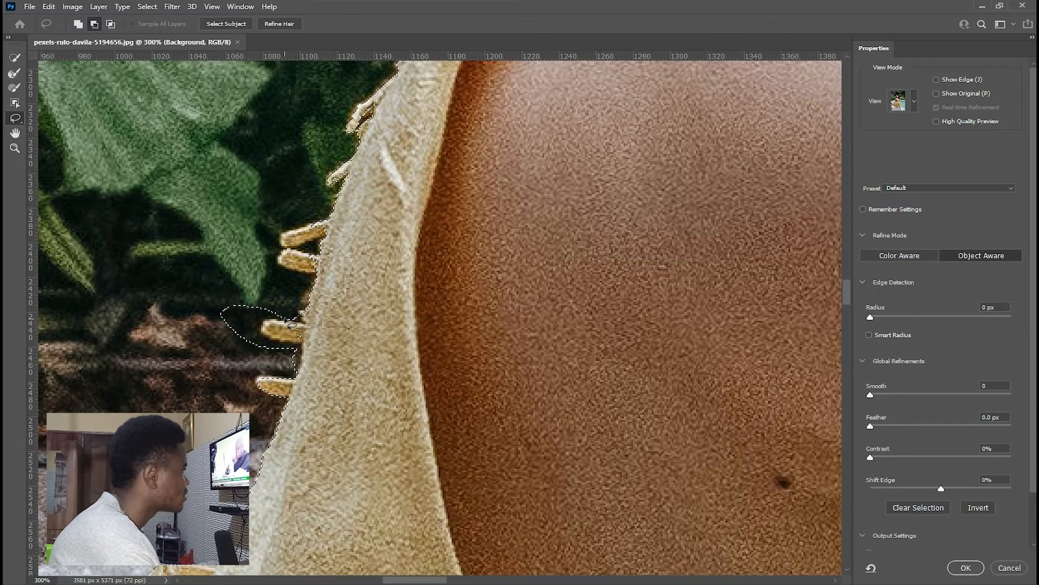
{"action": "mouse_move", "coordinate": [296, 349]}
{"action": "left_mouse_down"}
{"action": "mouse_move", "coordinate": [279, 353]}
{"action": "mouse_move", "coordinate": [272, 307]}
{"action": "mouse_move", "coordinate": [280, 317]}
{"action": "left_mouse_up"}
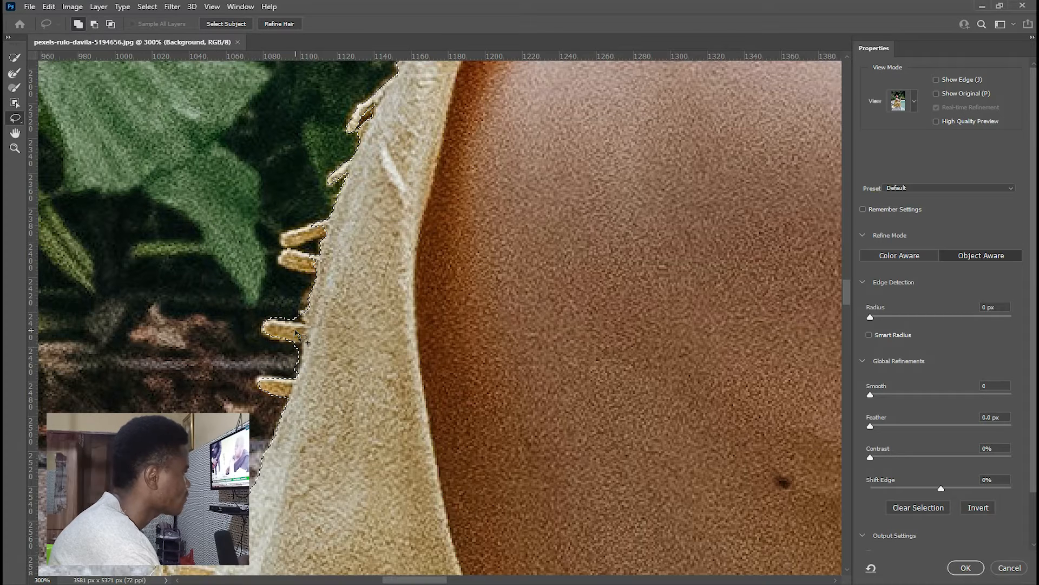
- Refine the lasso selection around the pair of tassels further up the dress's back edge
{"action": "left_click_drag", "start_coordinate": [301, 273], "coordinate": [293, 315]}
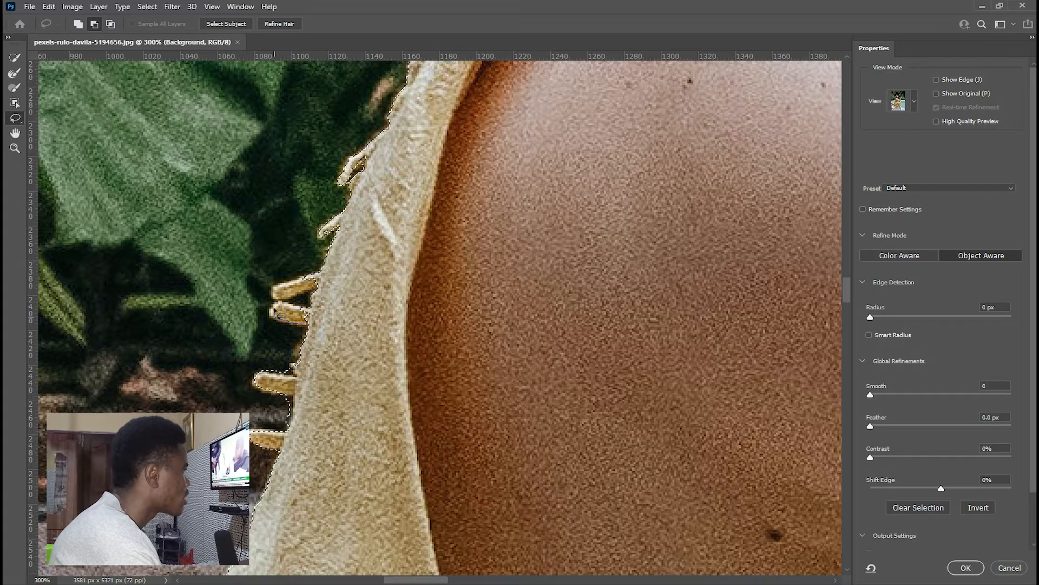
{"action": "left_click_drag", "start_coordinate": [313, 310], "coordinate": [321, 314]}
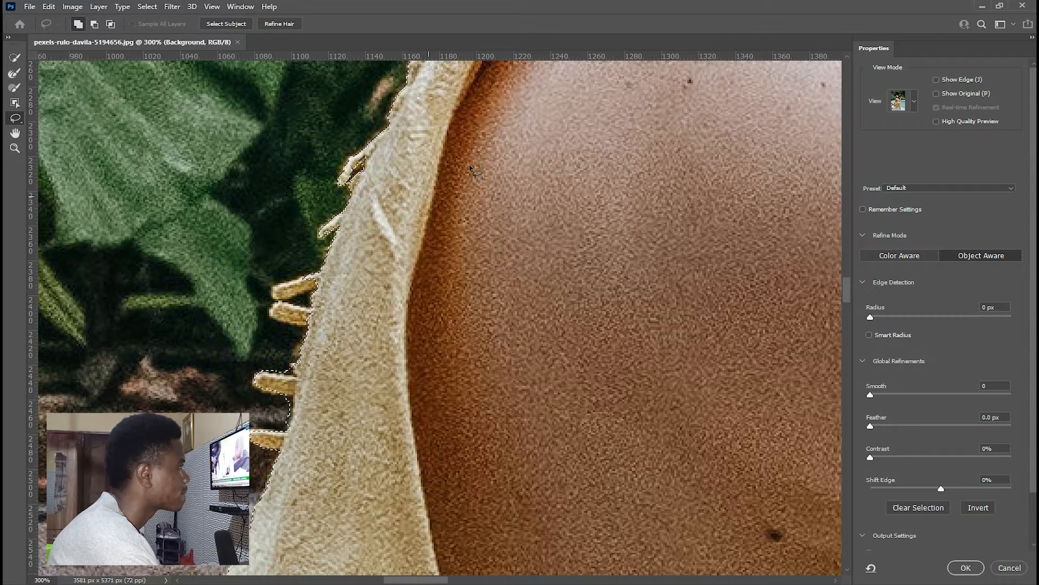
{"action": "left_click_drag", "start_coordinate": [304, 320], "coordinate": [323, 321]}
- Examine the selection outline up the back of the shoulder, the hair and the headscarf
{"action": "left_click_drag", "start_coordinate": [391, 187], "coordinate": [238, 440]}
{"action": "left_click_drag", "start_coordinate": [406, 206], "coordinate": [357, 367]}
{"action": "left_click_drag", "start_coordinate": [361, 282], "coordinate": [341, 325]}
{"action": "left_click_drag", "start_coordinate": [383, 173], "coordinate": [365, 285]}
{"action": "left_click_drag", "start_coordinate": [374, 233], "coordinate": [369, 341]}
{"action": "left_click_drag", "start_coordinate": [368, 187], "coordinate": [349, 322]}
{"action": "left_click_drag", "start_coordinate": [264, 141], "coordinate": [345, 411]}
{"action": "left_click_drag", "start_coordinate": [308, 259], "coordinate": [325, 368]}
- Subtract the sliver of background along the front shoulder, just below the neck, from the selection with the Lasso tool
{"action": "key", "text": "ctrl+minus"}
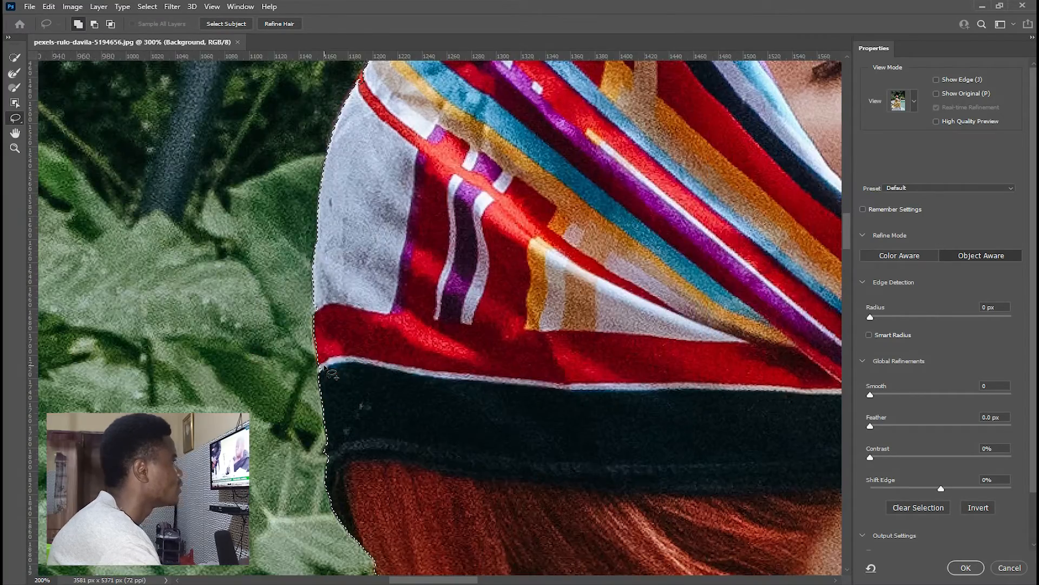
{"action": "key", "text": "ctrl+minus"}
{"action": "left_click_drag", "start_coordinate": [639, 206], "coordinate": [422, 208]}
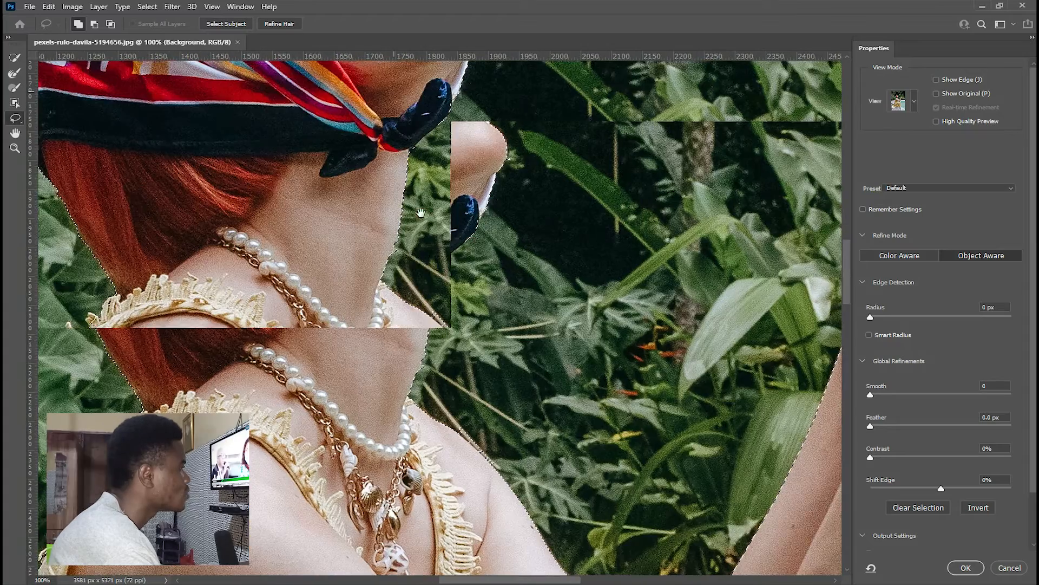
{"action": "key", "text": "ctrl+plus"}
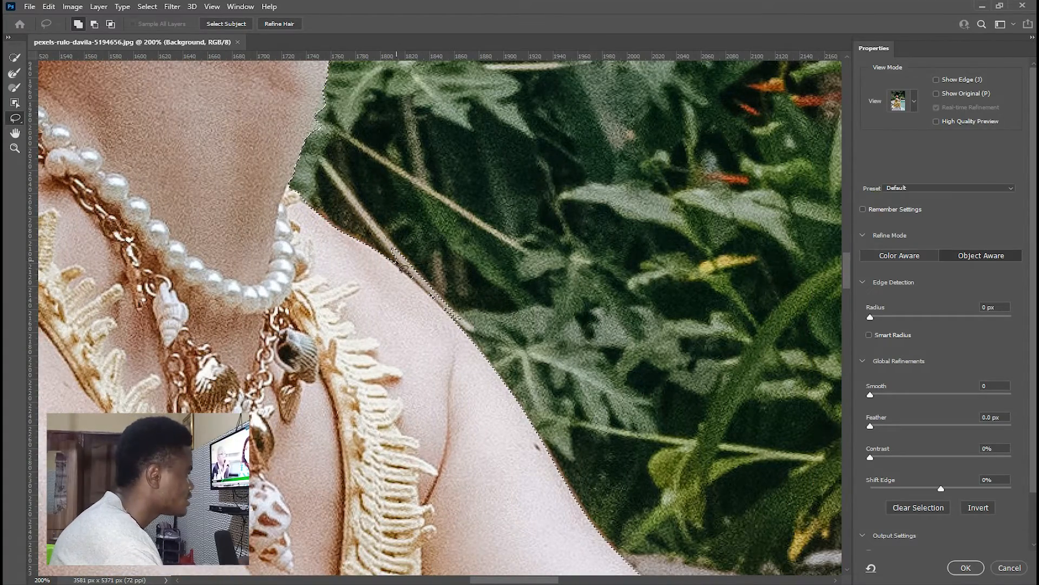
{"action": "key", "text": "shift"}
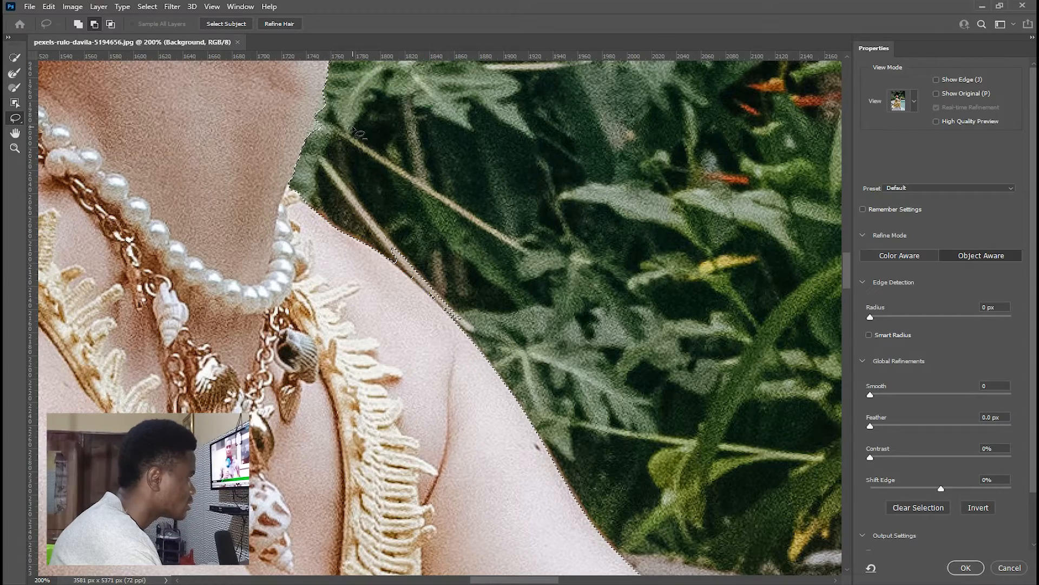
{"action": "left_click_drag", "start_coordinate": [438, 306], "coordinate": [365, 174]}
- Examine the selection outline along the raised hands, forearm, knee and front of the dress down to the hem
{"action": "left_click_drag", "start_coordinate": [723, 350], "coordinate": [617, 276]}
{"action": "left_click_drag", "start_coordinate": [791, 217], "coordinate": [580, 350]}
{"action": "left_click_drag", "start_coordinate": [614, 179], "coordinate": [561, 308]}
{"action": "left_click_drag", "start_coordinate": [617, 141], "coordinate": [571, 265]}
{"action": "mouse_move", "coordinate": [617, 173]}
{"action": "left_mouse_down"}
{"action": "mouse_move", "coordinate": [568, 309]}
{"action": "mouse_move", "coordinate": [501, 271]}
{"action": "left_mouse_up"}
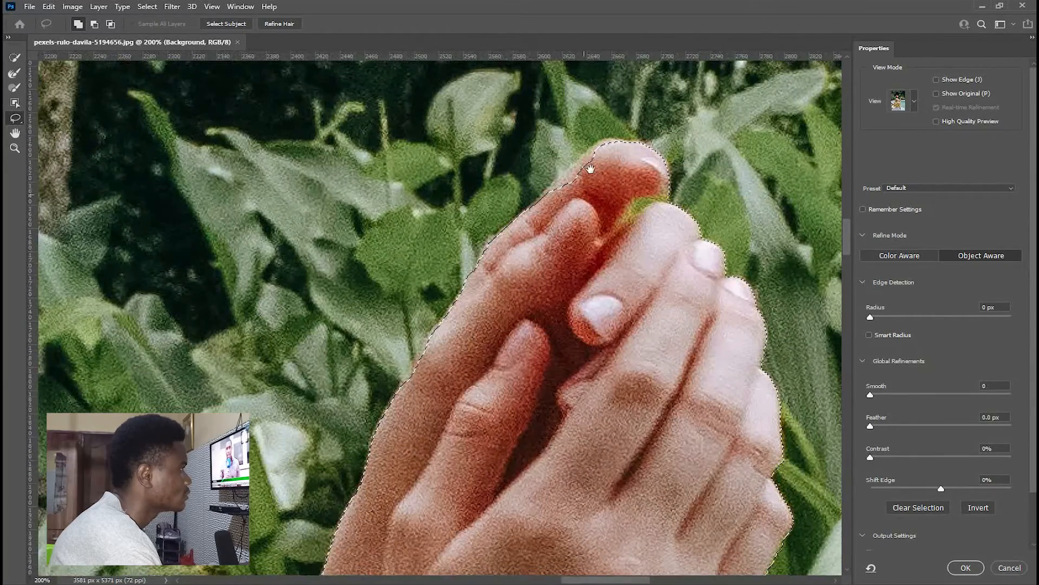
{"action": "left_click_drag", "start_coordinate": [585, 189], "coordinate": [554, 234]}
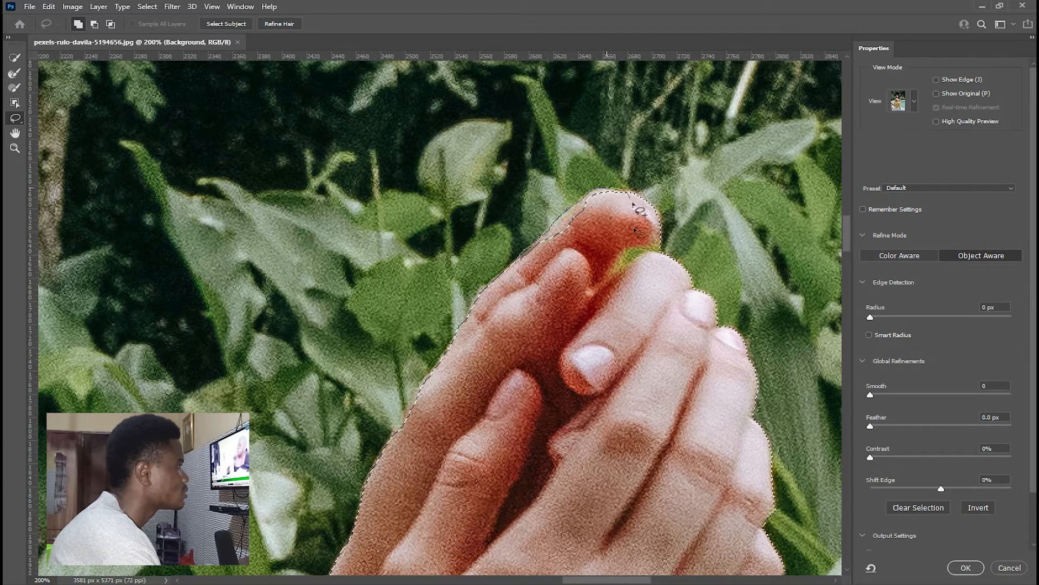
{"action": "scroll", "coordinate": [539, 326], "scroll_direction": "down", "scroll_amount": 10}
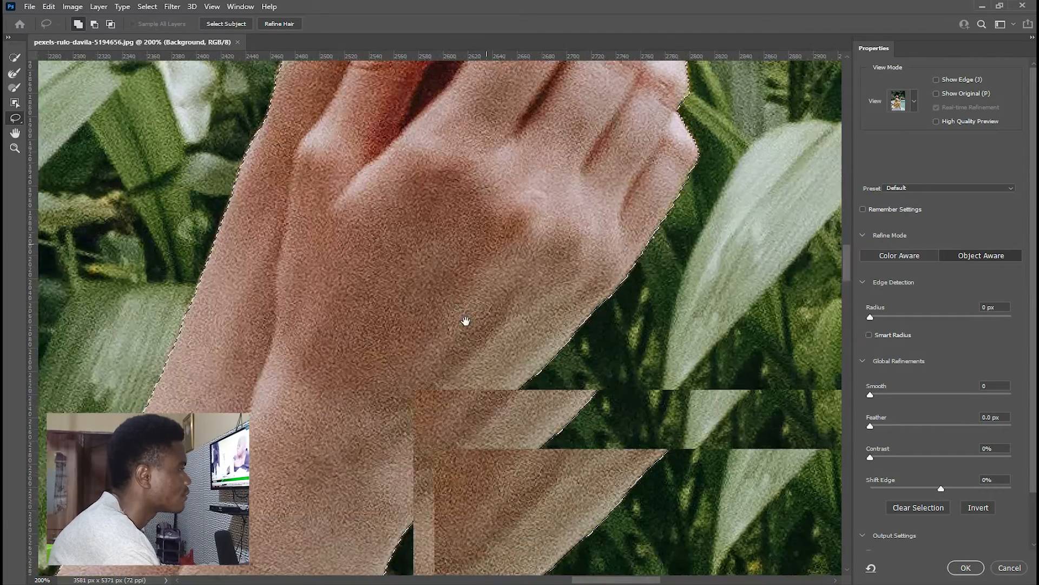
{"action": "scroll", "coordinate": [439, 303], "scroll_direction": "down", "scroll_amount": 15}
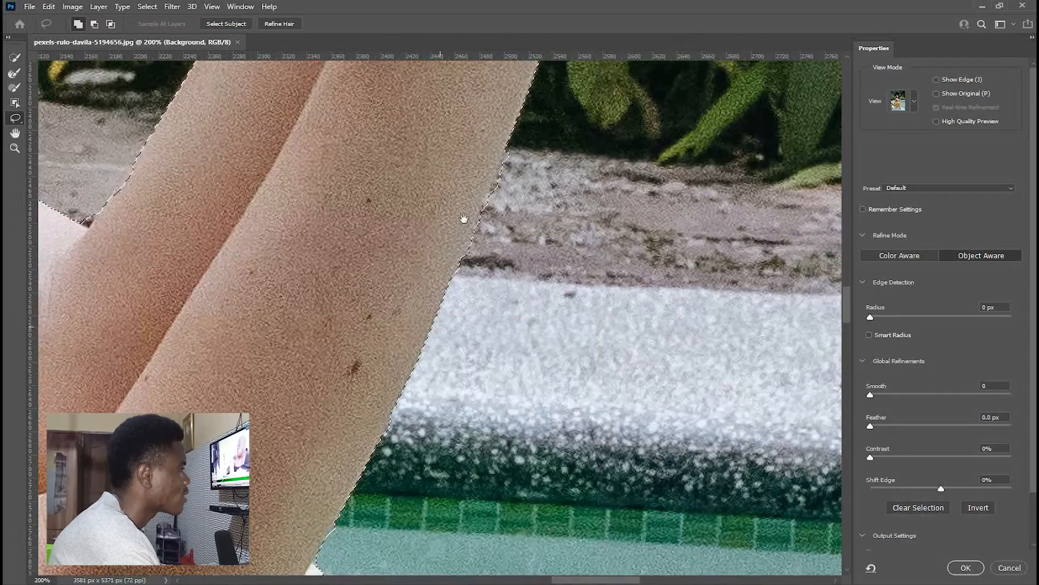
{"action": "scroll", "coordinate": [431, 174], "scroll_direction": "left", "scroll_amount": 3}
{"action": "scroll", "coordinate": [431, 173], "scroll_direction": "down", "scroll_amount": 15}
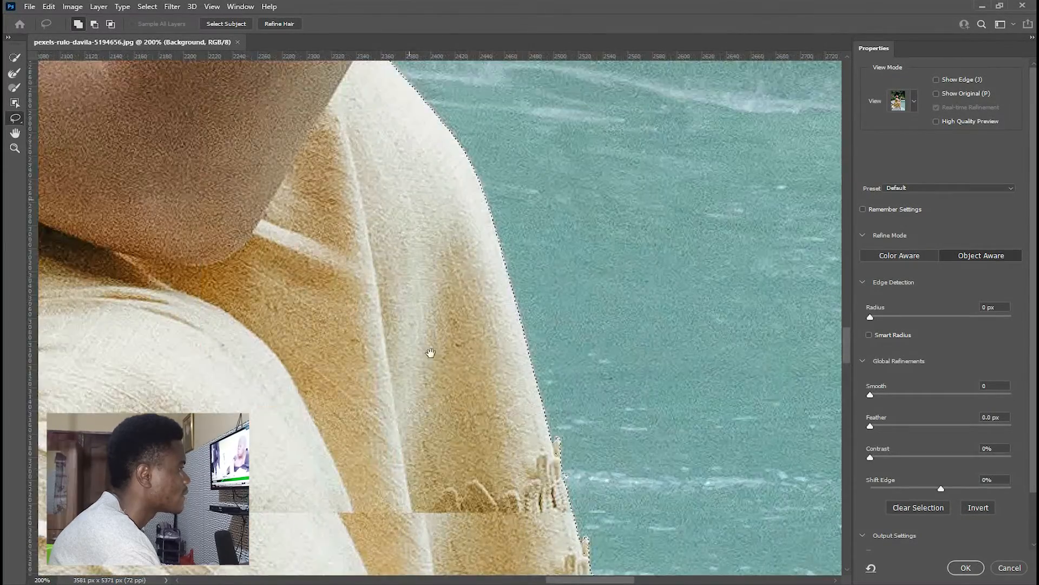
{"action": "scroll", "coordinate": [434, 357], "scroll_direction": "right", "scroll_amount": 2}
{"action": "scroll", "coordinate": [410, 309], "scroll_direction": "down", "scroll_amount": 15}
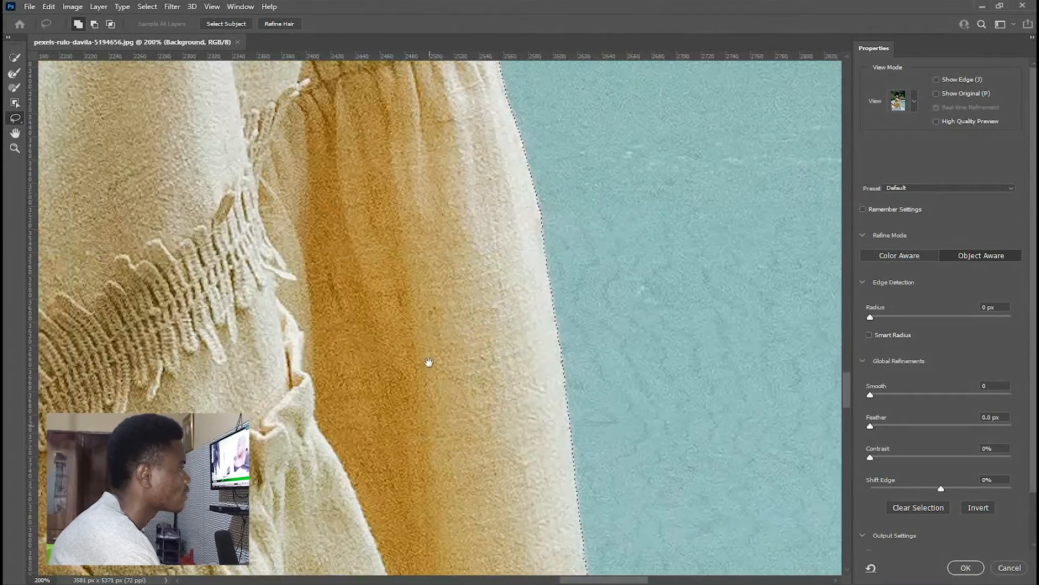
{"action": "scroll", "coordinate": [425, 348], "scroll_direction": "right", "scroll_amount": 2}
{"action": "scroll", "coordinate": [411, 294], "scroll_direction": "down", "scroll_amount": 15}
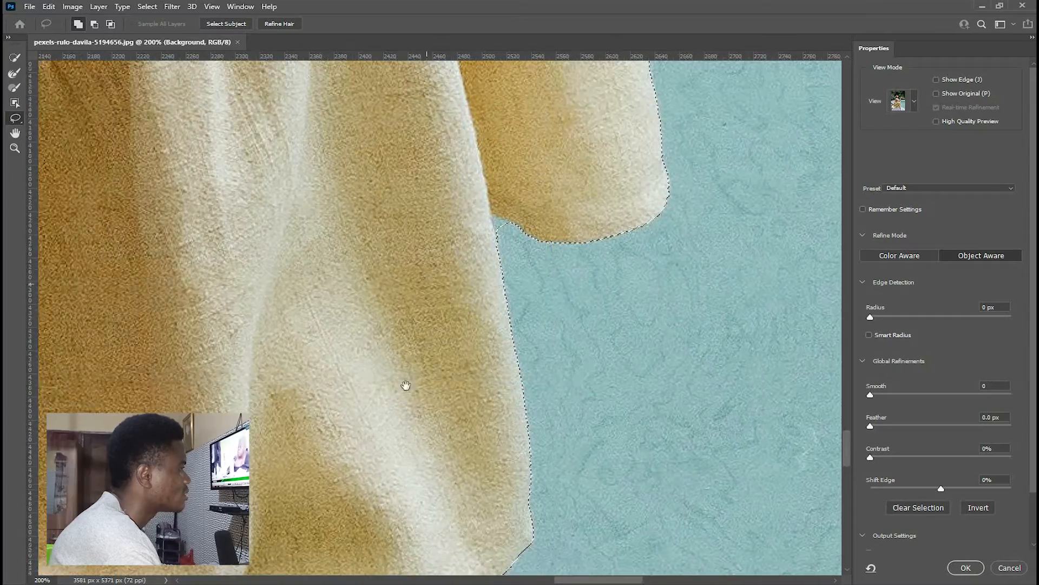
{"action": "scroll", "coordinate": [425, 290], "scroll_direction": "left", "scroll_amount": 4}
{"action": "scroll", "coordinate": [393, 346], "scroll_direction": "down", "scroll_amount": 5}
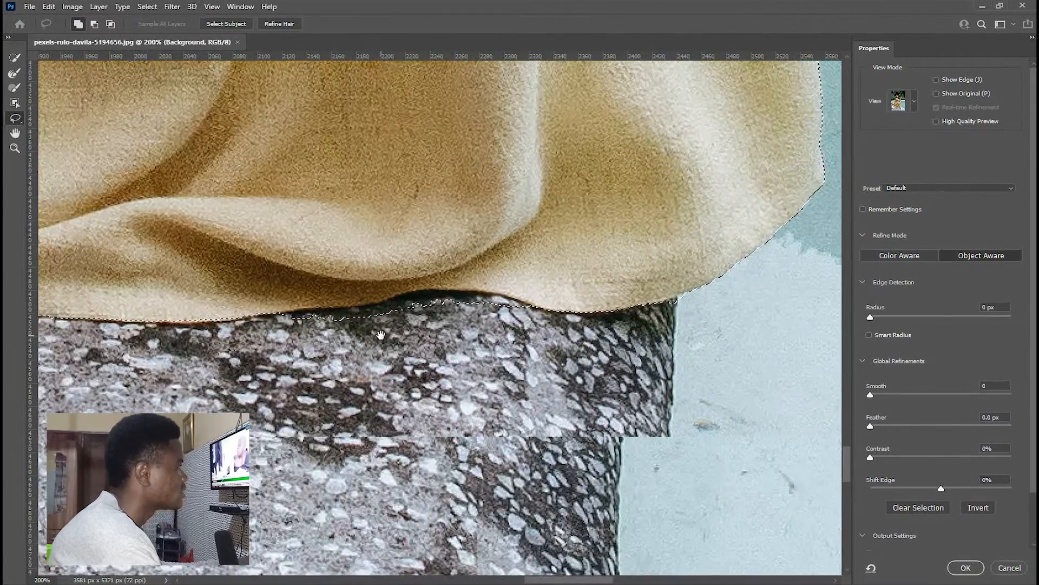
- Set the Select and Mask result to be output as a Layer Mask
{"action": "scroll", "coordinate": [385, 339], "scroll_direction": "down", "scroll_amount": 4}
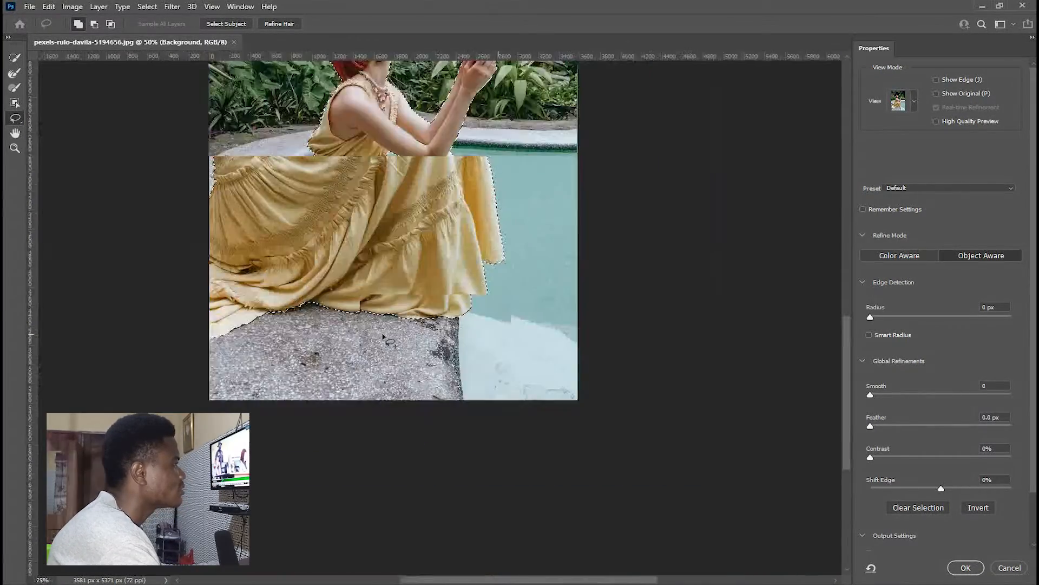
{"action": "left_click_drag", "start_coordinate": [1034, 448], "coordinate": [1037, 523]}
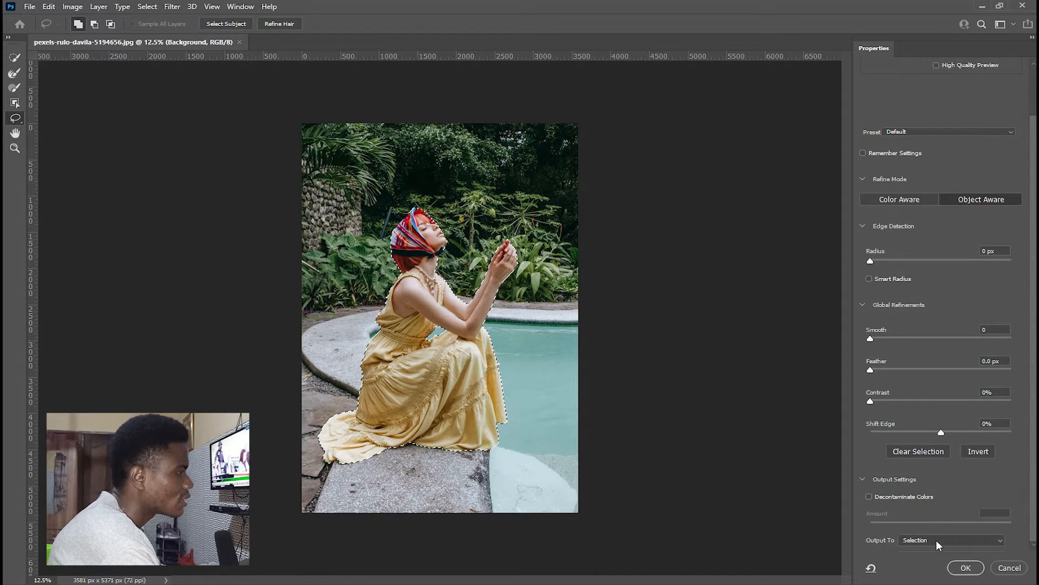
{"action": "left_click", "coordinate": [971, 539]}
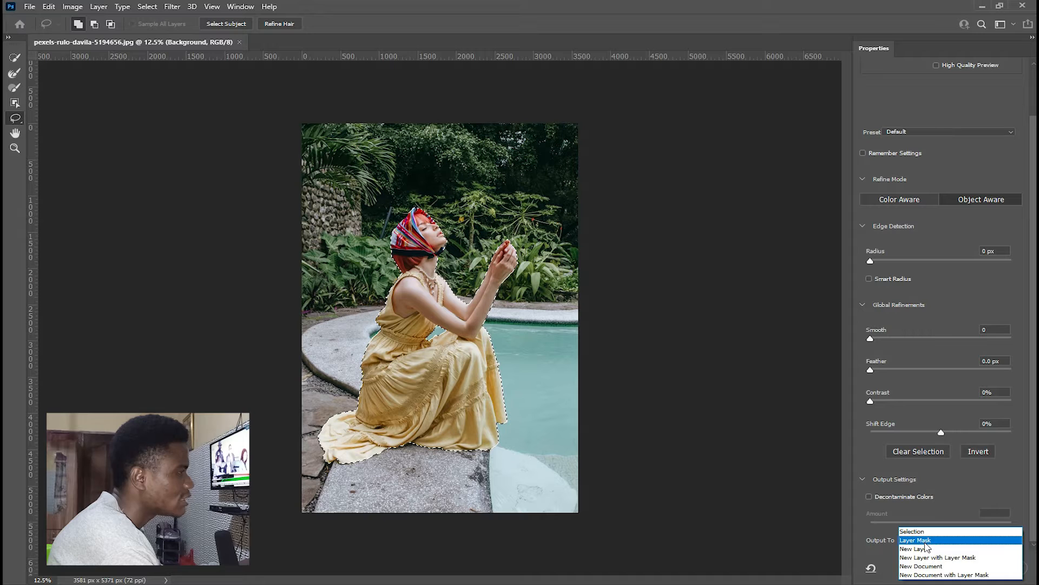
{"action": "left_click", "coordinate": [925, 542]}
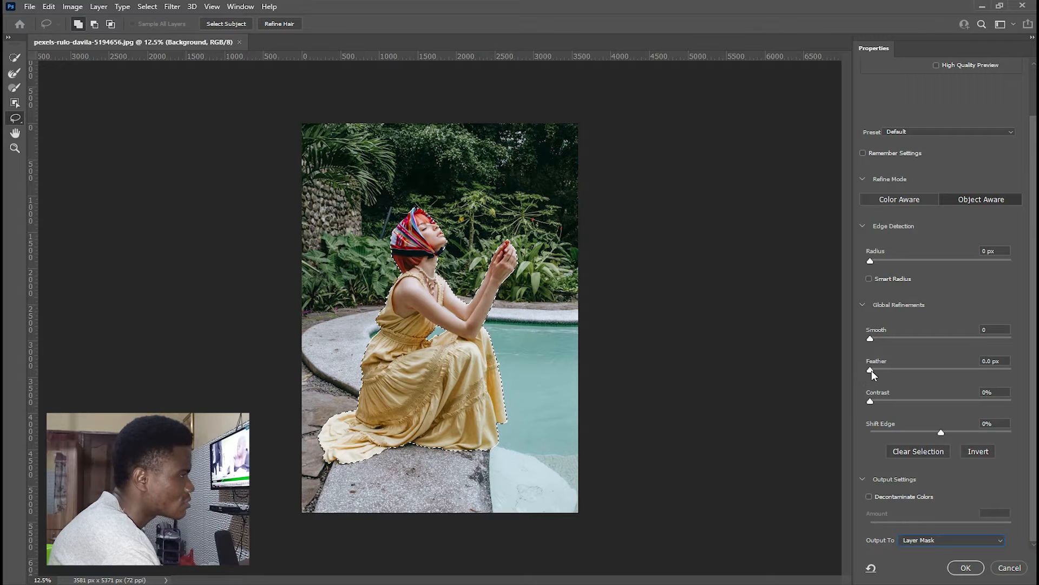
- Set Feather to 3.0 px and Smooth to 2, and apply the refined selection as the layer's mask
{"action": "left_click_drag", "start_coordinate": [872, 370], "coordinate": [893, 368]}
{"action": "key", "text": "ctrl+plus"}
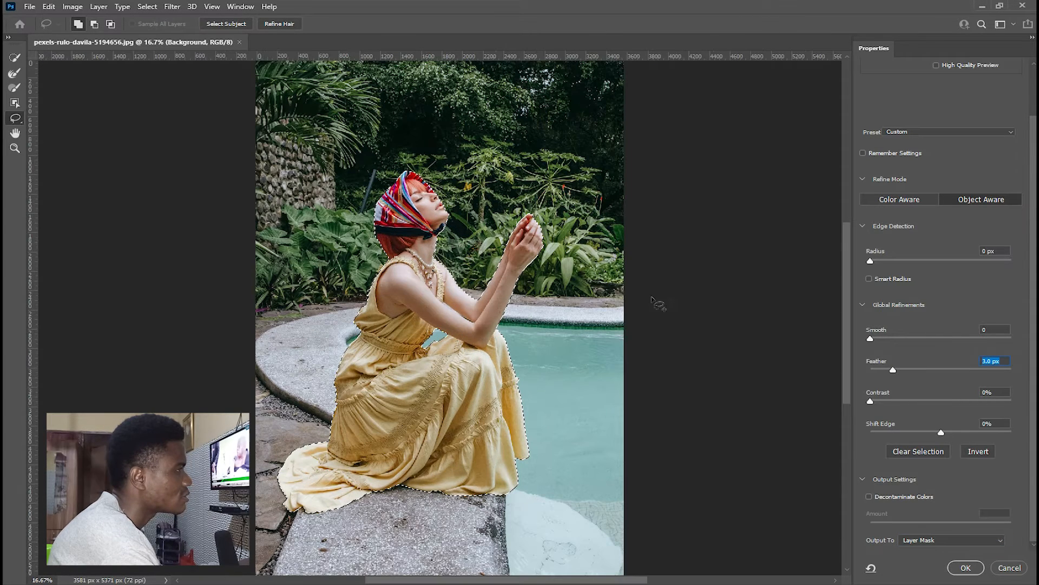
{"action": "left_click_drag", "start_coordinate": [871, 340], "coordinate": [873, 343]}
{"action": "left_click", "coordinate": [873, 340]}
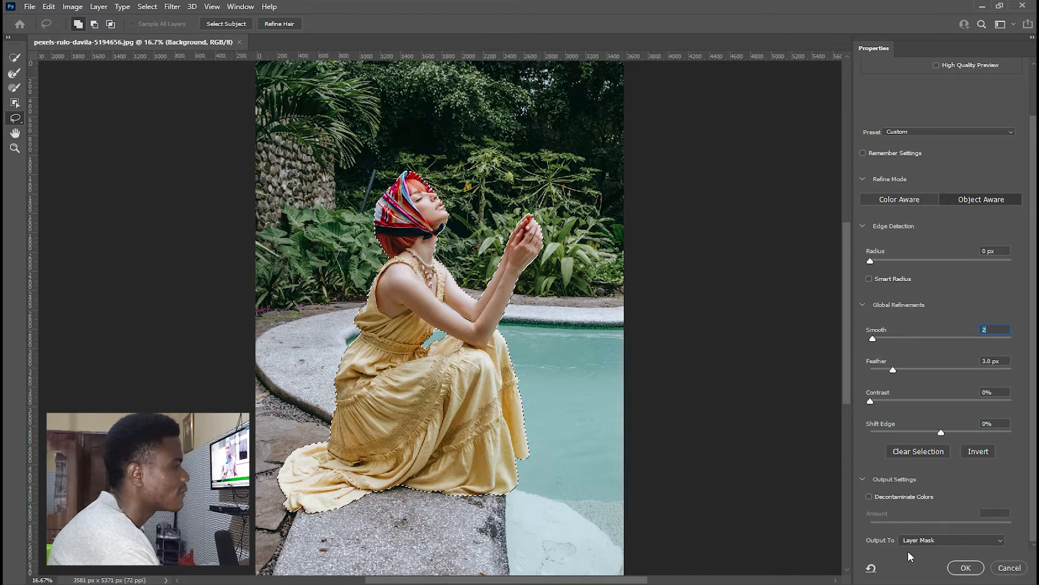
{"action": "left_click", "coordinate": [966, 568]}
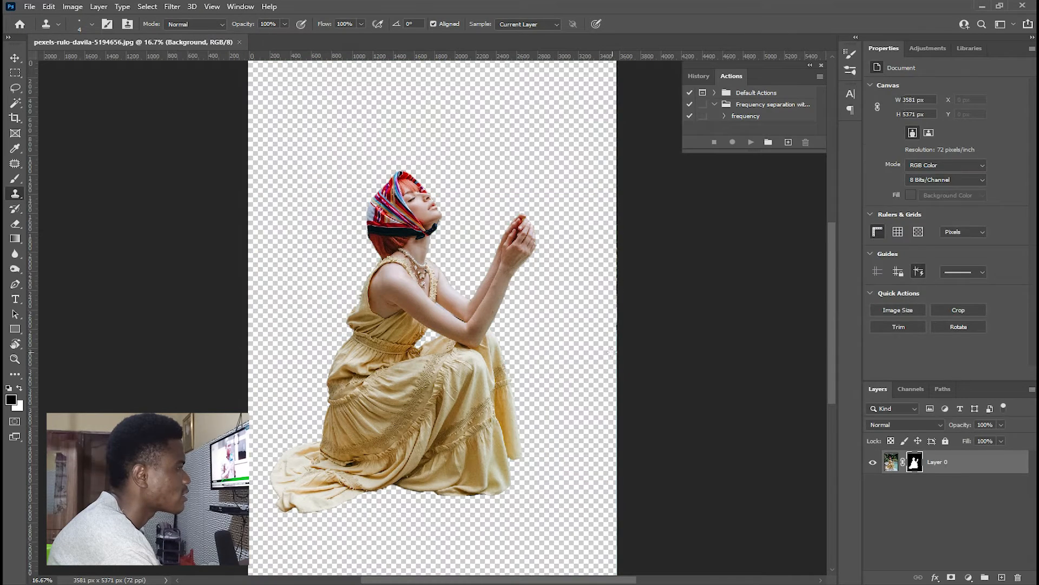
- Examine the cut-out woman and her edges against the transparent background
{"action": "key", "text": "ctrl+plus"}
{"action": "key", "text": "ctrl+minus"}
{"action": "key", "text": "ctrl+minus"}
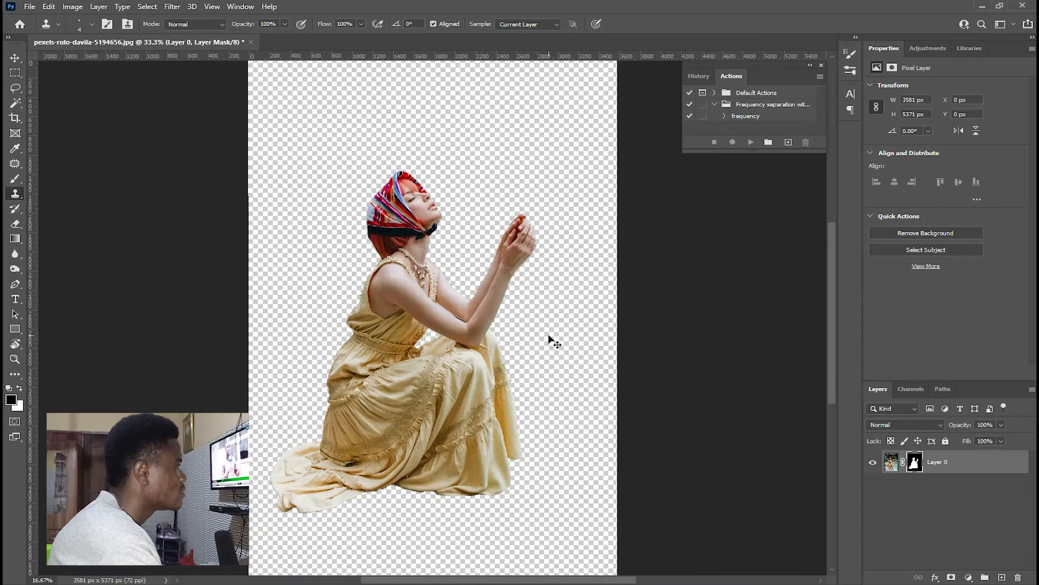
{"action": "key", "text": "ctrl+plus"}
{"action": "key", "text": "ctrl+minus"}
{"action": "key", "text": "ctrl+plus"}
{"action": "key", "text": "ctrl+minus"}
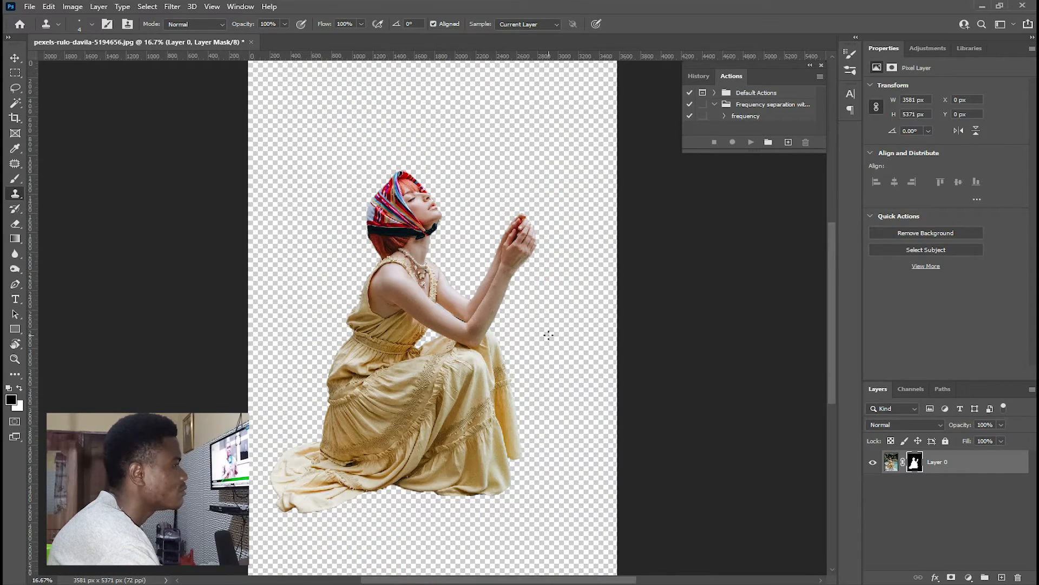
{"action": "key", "text": "ctrl+plus"}
{"action": "key", "text": "ctrl+minus"}
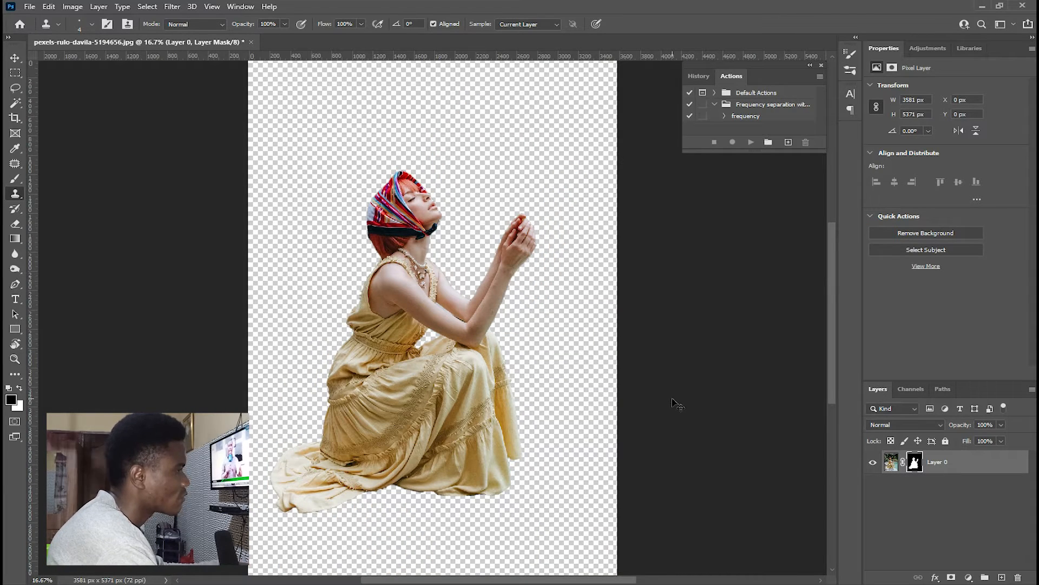
- Duplicate the masked Layer 0 and delete the layer mask from the original layer underneath
{"action": "key", "text": "ctrl+j"}
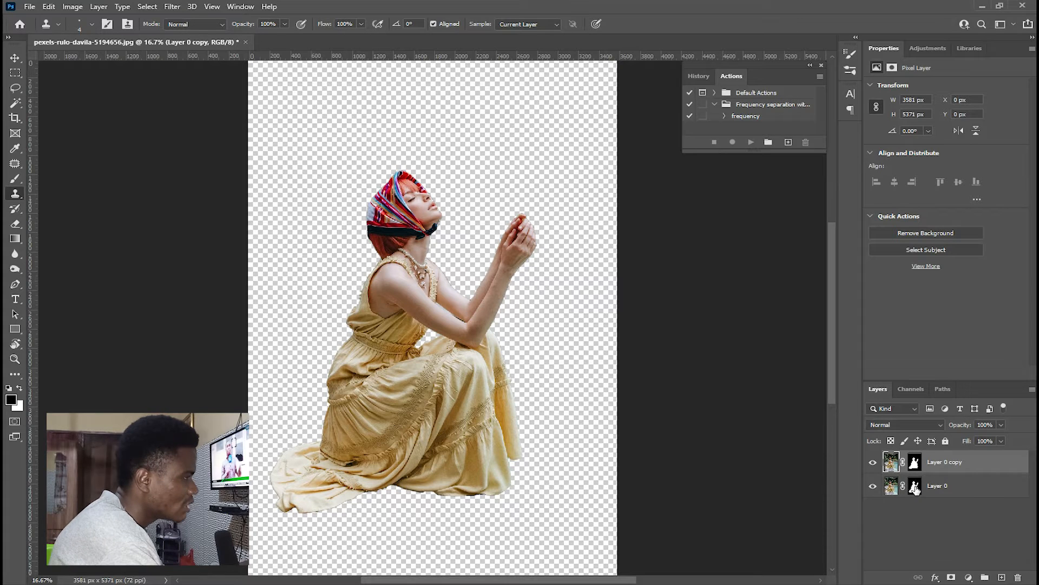
{"action": "left_click", "coordinate": [915, 487]}
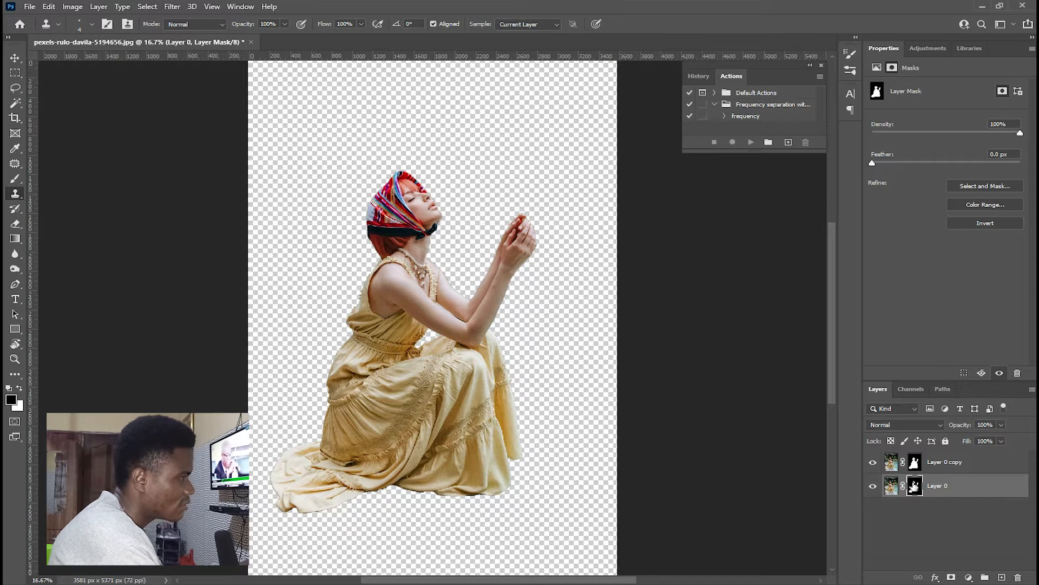
{"action": "right_click", "coordinate": [916, 487]}
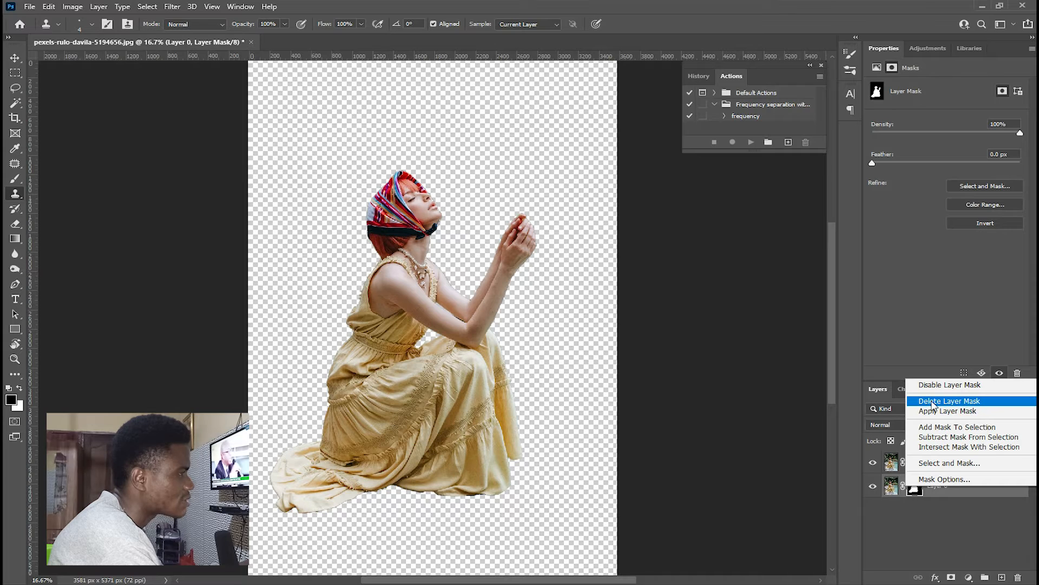
{"action": "left_click", "coordinate": [932, 403]}
{"action": "key", "text": "ctrl+plus"}
{"action": "key", "text": "ctrl+minus"}
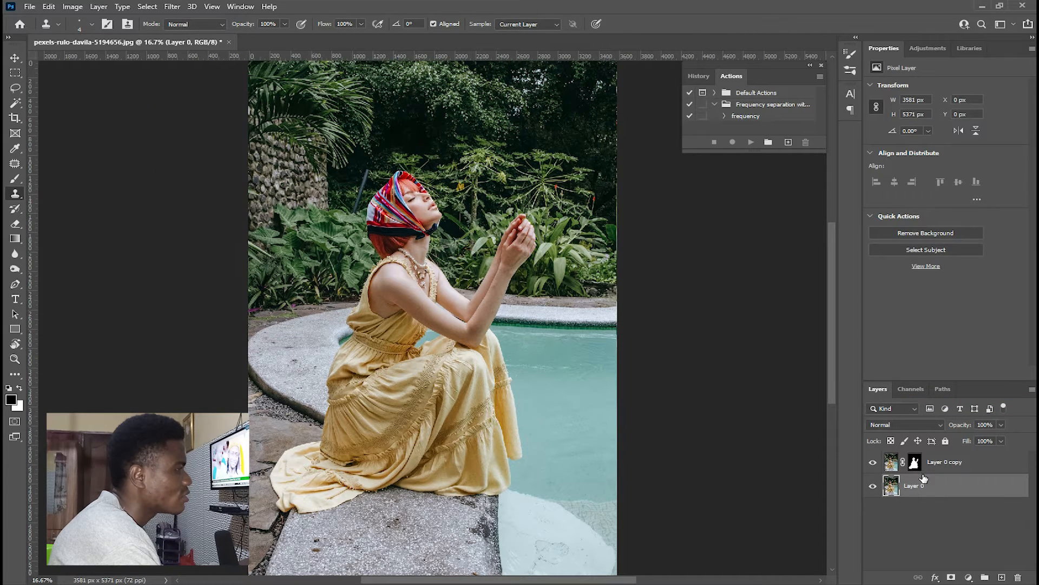
- Make Layer 0 copy active and examine the woman's edges against the photo background
{"action": "left_click", "coordinate": [943, 464]}
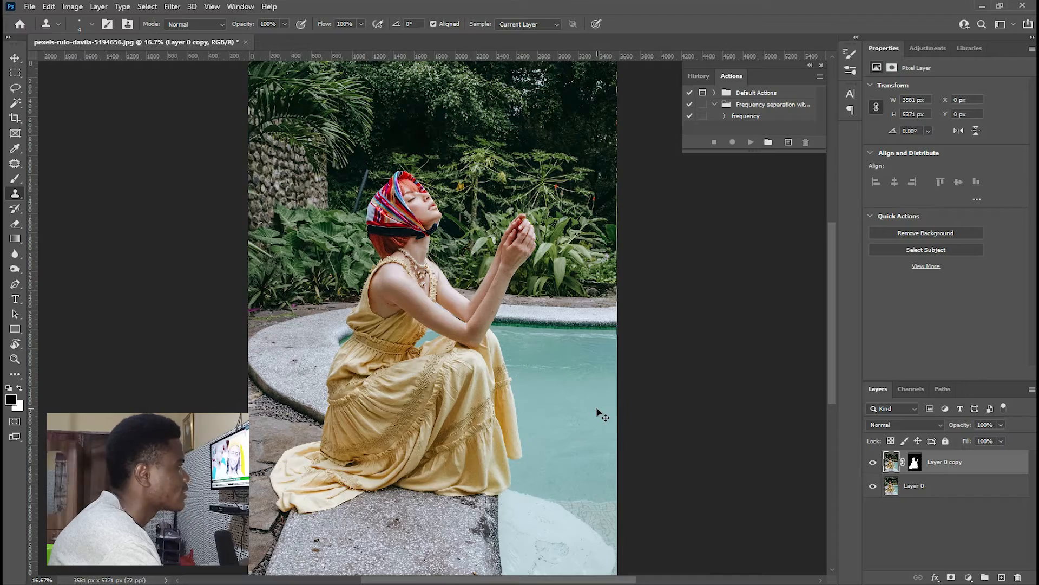
{"action": "key", "text": "ctrl+plus"}
{"action": "left_click_drag", "start_coordinate": [589, 335], "coordinate": [571, 348]}
{"action": "key", "text": "ctrl+minus"}
{"action": "key", "text": "ctrl+plus"}
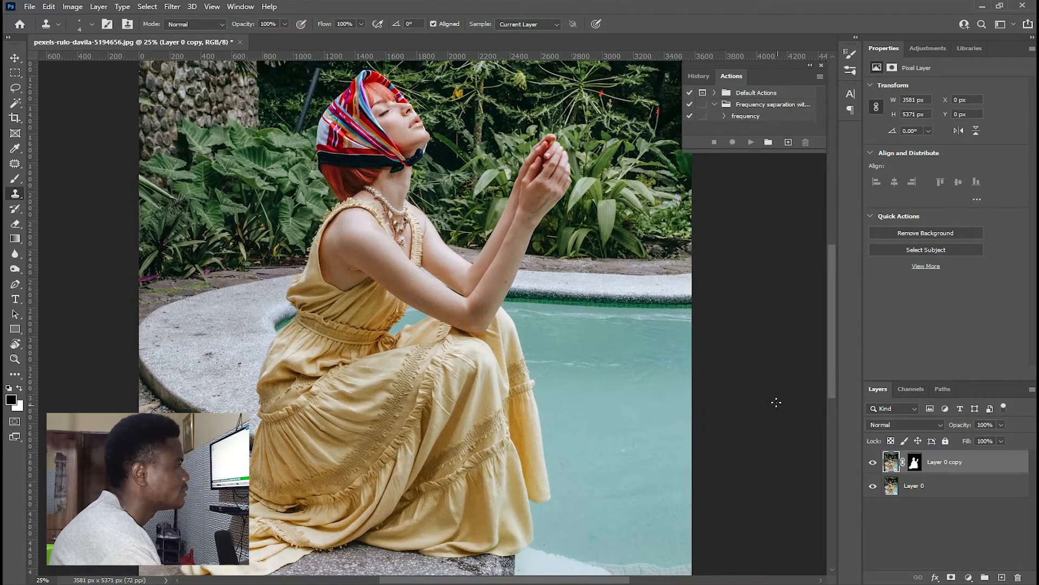
{"action": "key", "text": "ctrl+plus"}
{"action": "key", "text": "ctrl+minus"}
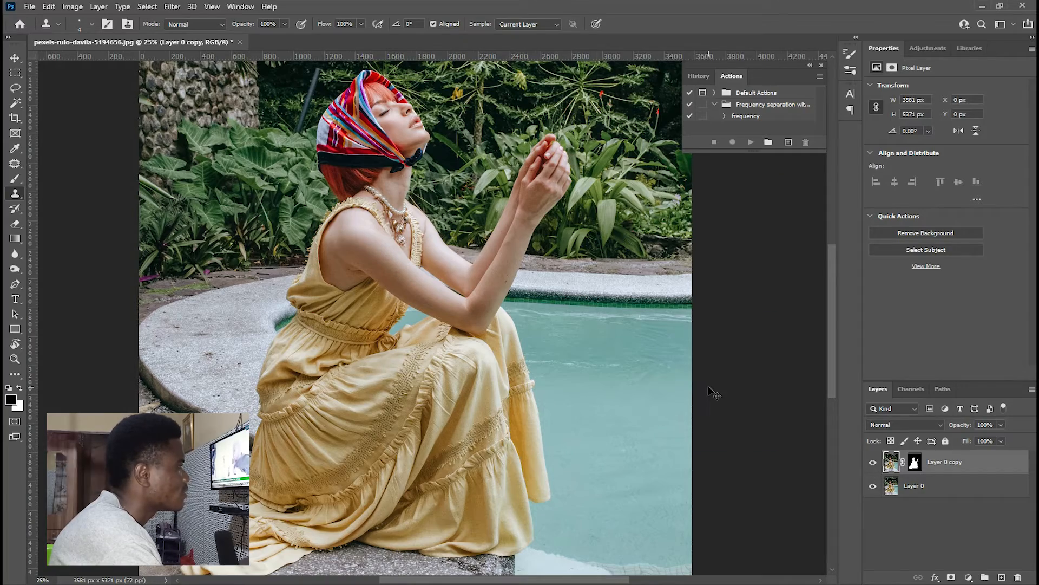
{"action": "key", "text": "ctrl+plus"}
{"action": "left_click_drag", "start_coordinate": [710, 395], "coordinate": [652, 342]}
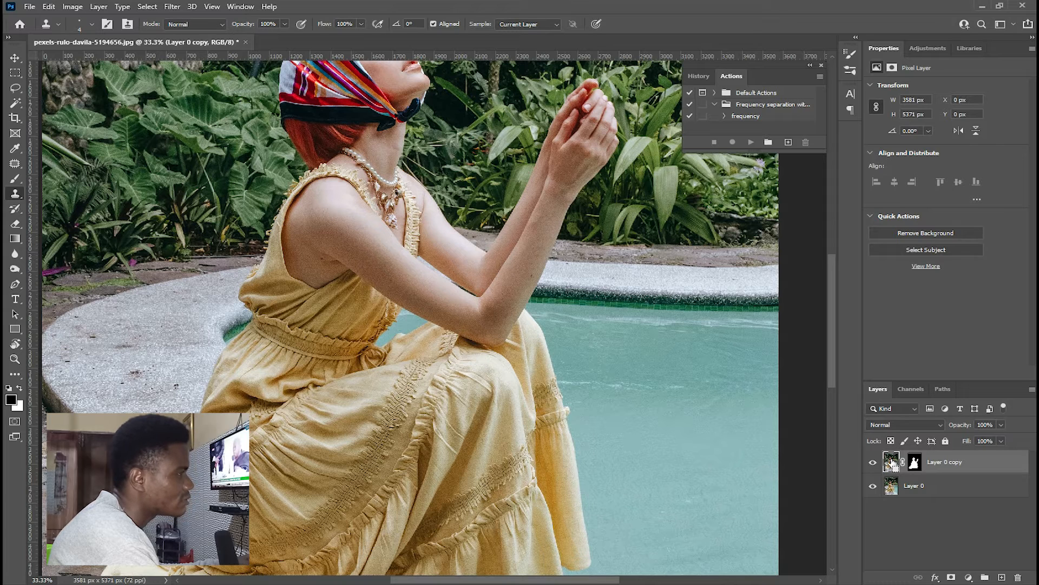
- Load the mask of Layer 0 copy as a selection to inspect the outline around the woman, and deselect it
{"action": "left_click", "coordinate": [891, 461], "text": "ctrl"}
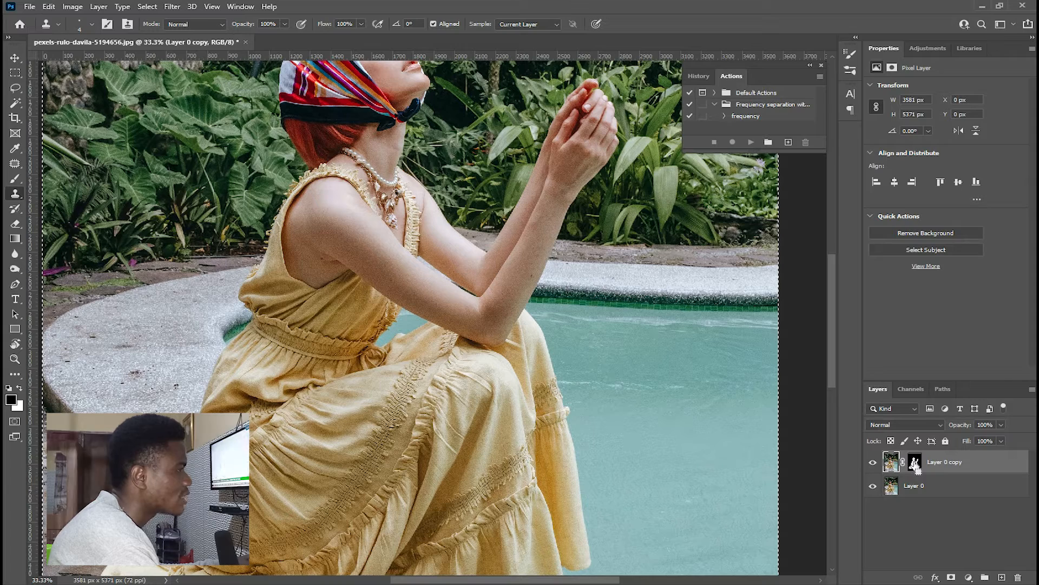
{"action": "left_click", "coordinate": [915, 463], "text": "ctrl"}
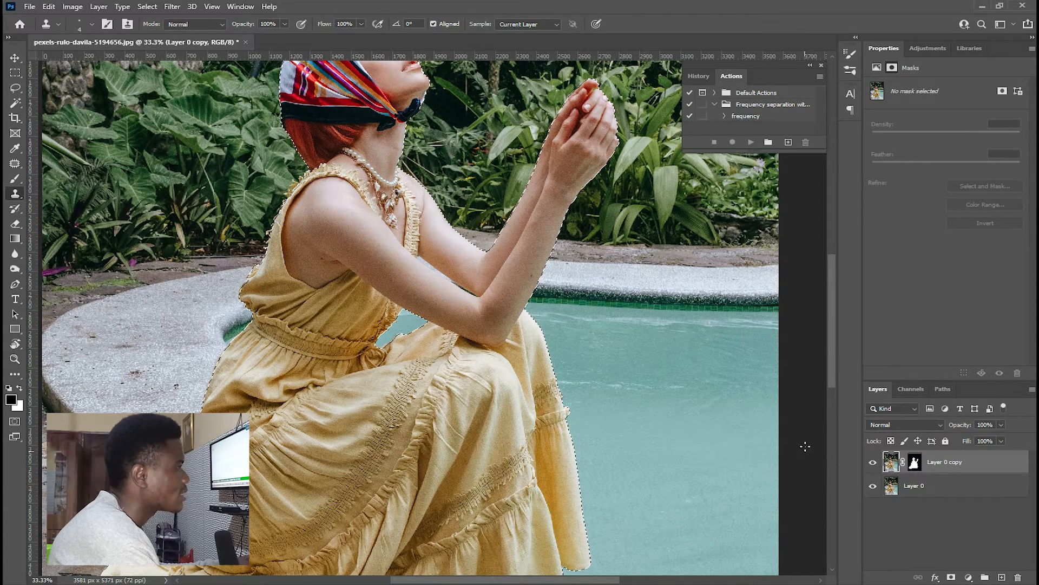
{"action": "key", "text": "ctrl+minus"}
{"action": "key", "text": "ctrl+minus"}
{"action": "key", "text": "ctrl+plus"}
{"action": "key", "text": "ctrl+minus"}
{"action": "key", "text": "ctrl+plus"}
{"action": "scroll", "coordinate": [644, 280], "scroll_direction": "up", "scroll_amount": 2}
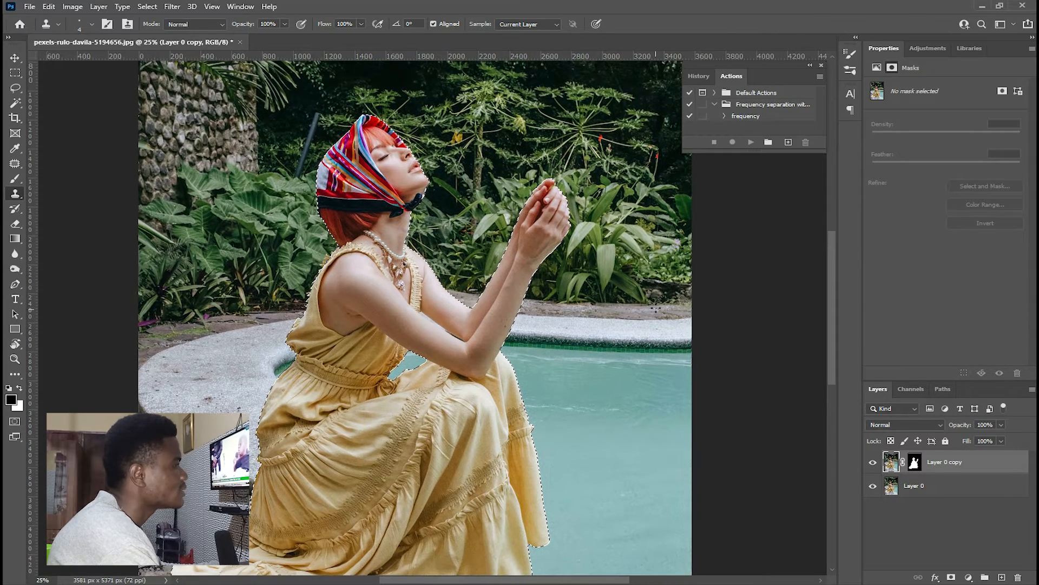
{"action": "left_click_drag", "start_coordinate": [541, 320], "coordinate": [542, 312]}
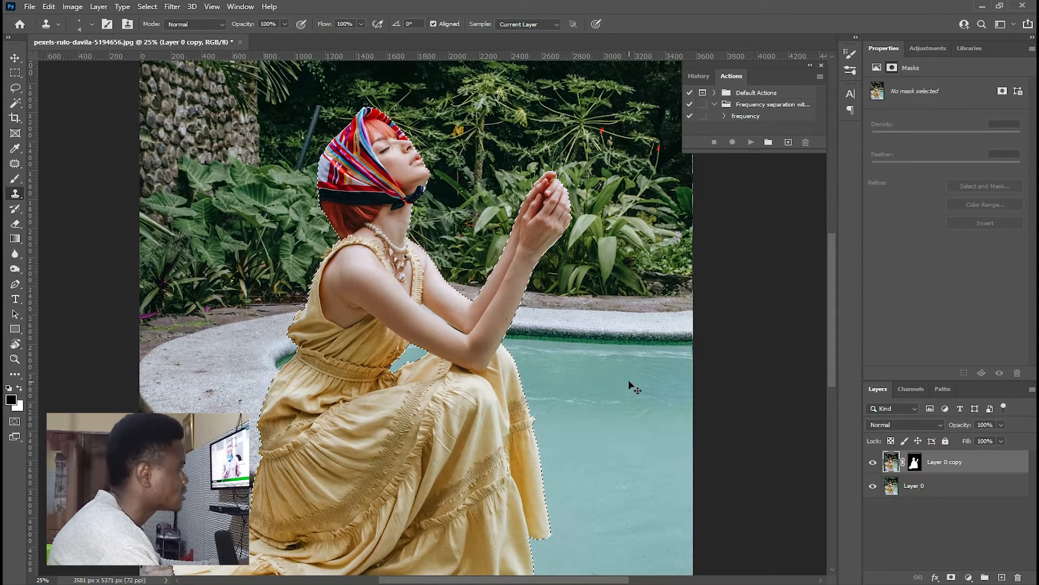
{"action": "key", "text": "ctrl+d"}
- Try a 160 px Tilt-Shift blur on Layer 0 with its focus centre moved down to the lower part of the dress
{"action": "left_click", "coordinate": [594, 371], "text": "ctrl"}
{"action": "left_click", "coordinate": [171, 7]}
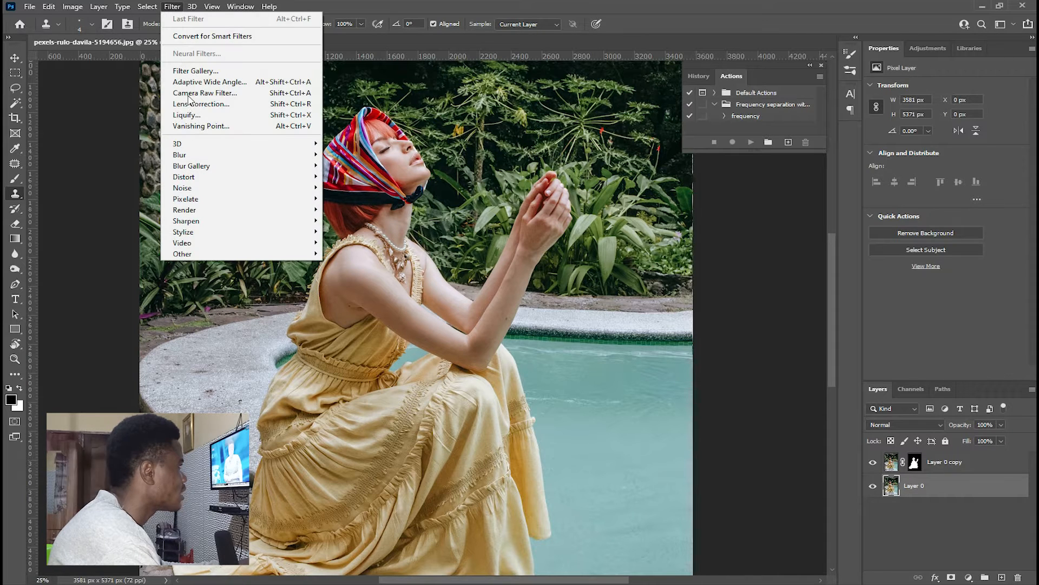
{"action": "mouse_move", "coordinate": [216, 167]}
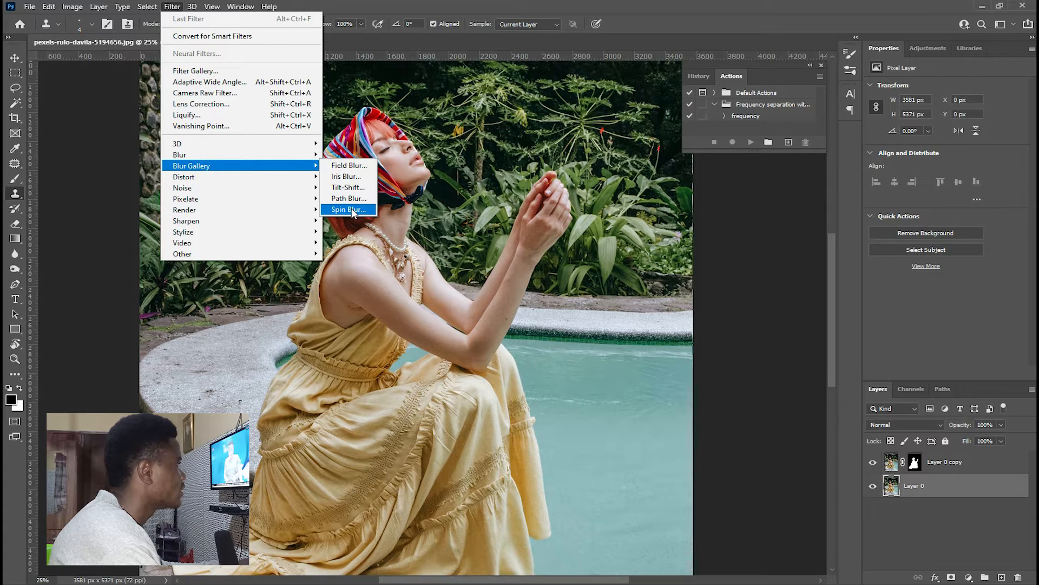
{"action": "left_click", "coordinate": [349, 188]}
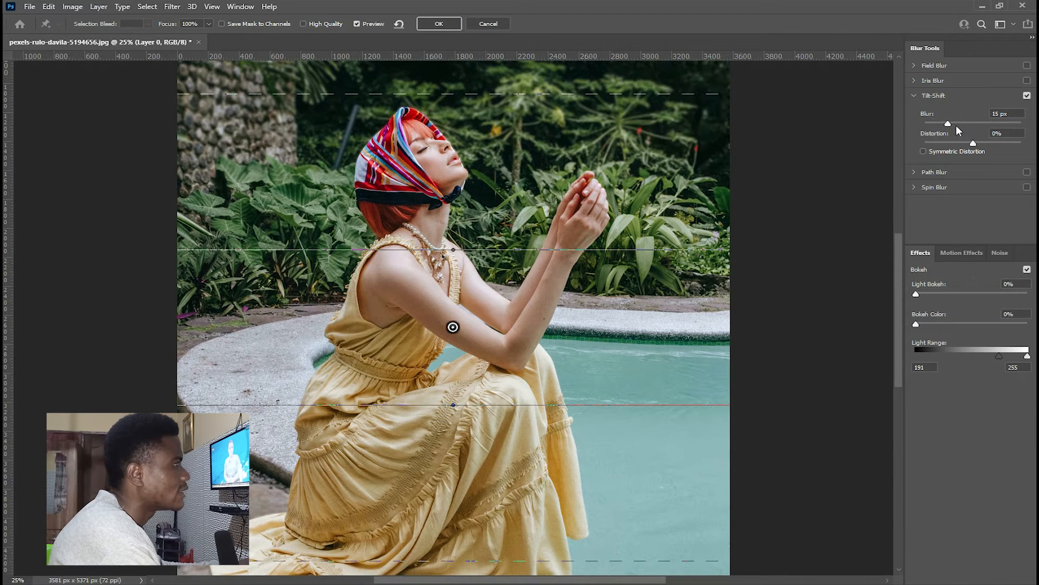
{"action": "left_click_drag", "start_coordinate": [949, 125], "coordinate": [986, 122]}
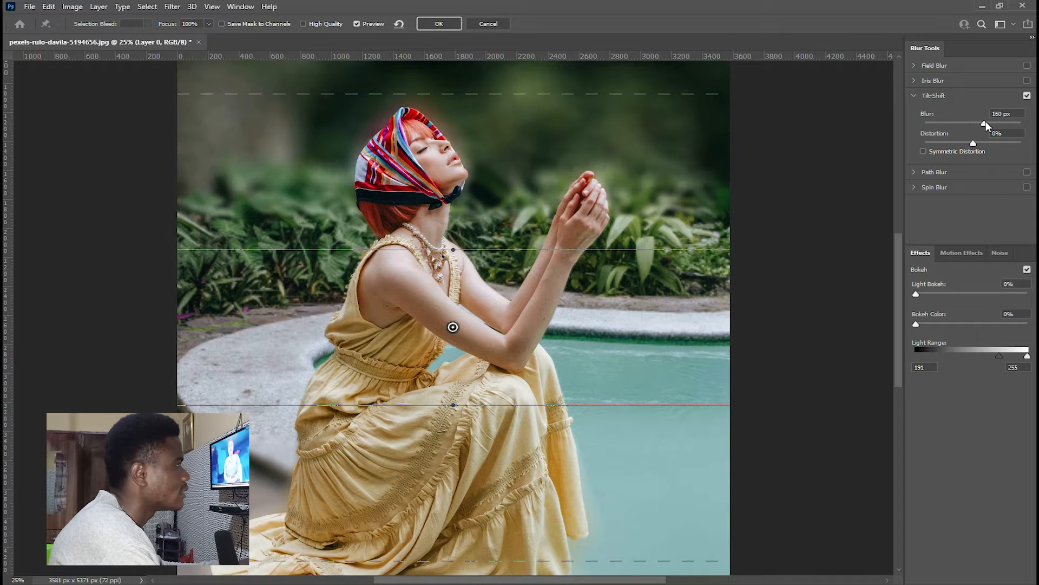
{"action": "key", "text": "ctrl+minus"}
{"action": "left_click_drag", "start_coordinate": [453, 323], "coordinate": [441, 561]}
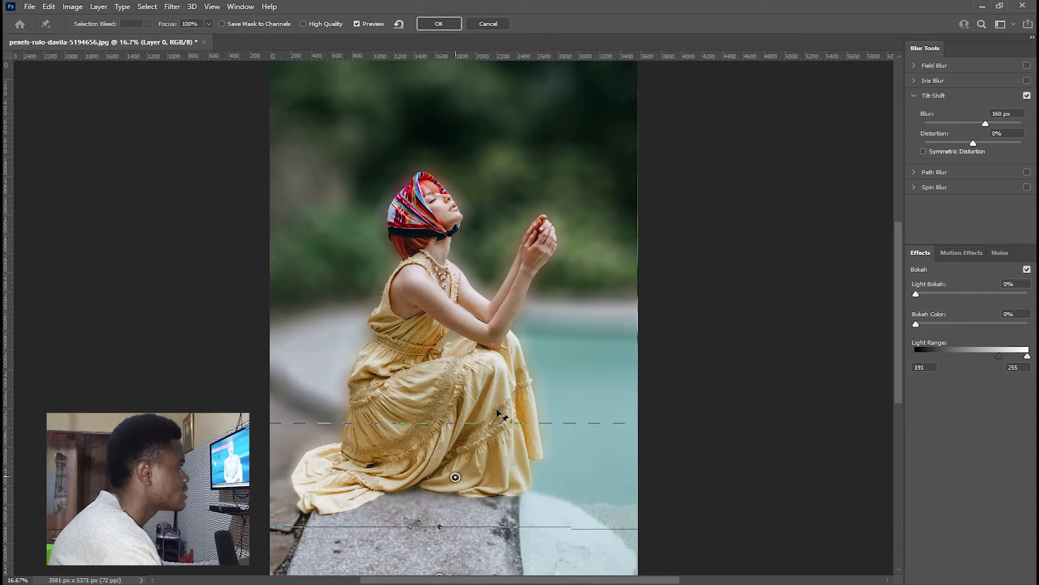
- Inspect the blurred background around the woman's head and arms, and cancel the Tilt-Shift blur
{"action": "key", "text": "ctrl+plus"}
{"action": "key", "text": "ctrl+plus"}
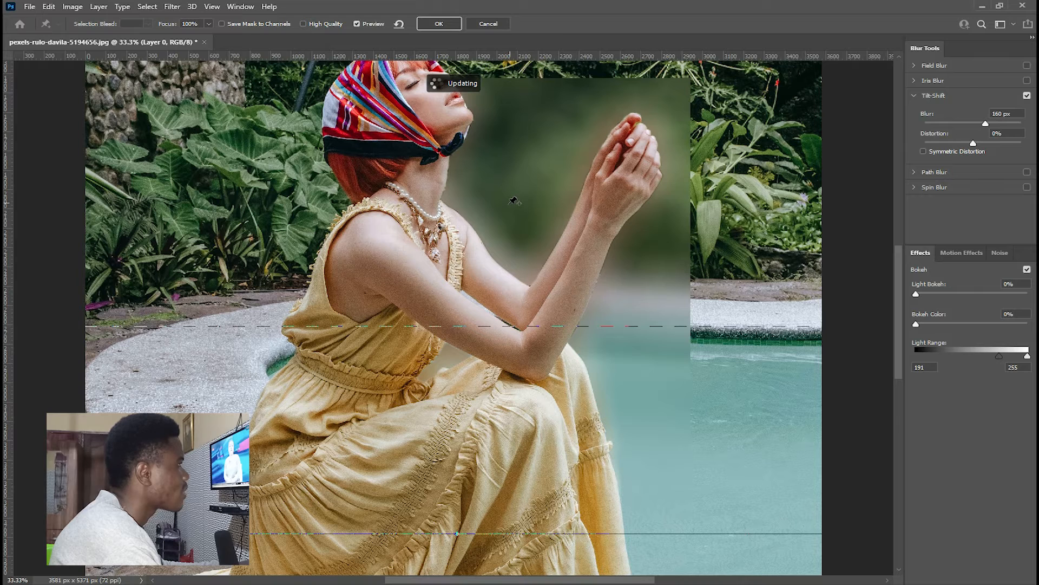
{"action": "key", "text": "ctrl+minus"}
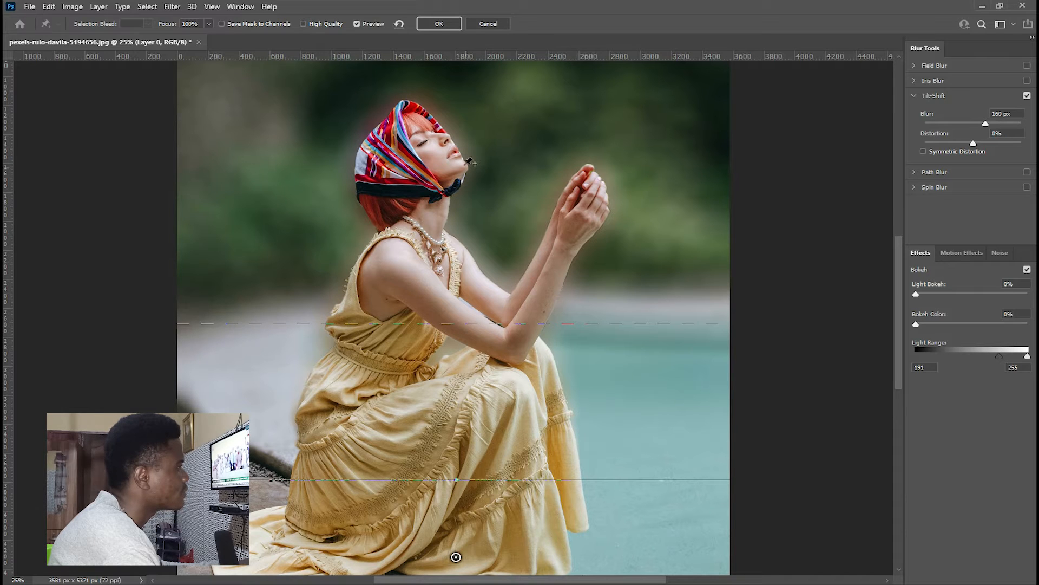
{"action": "key", "text": "ctrl+plus"}
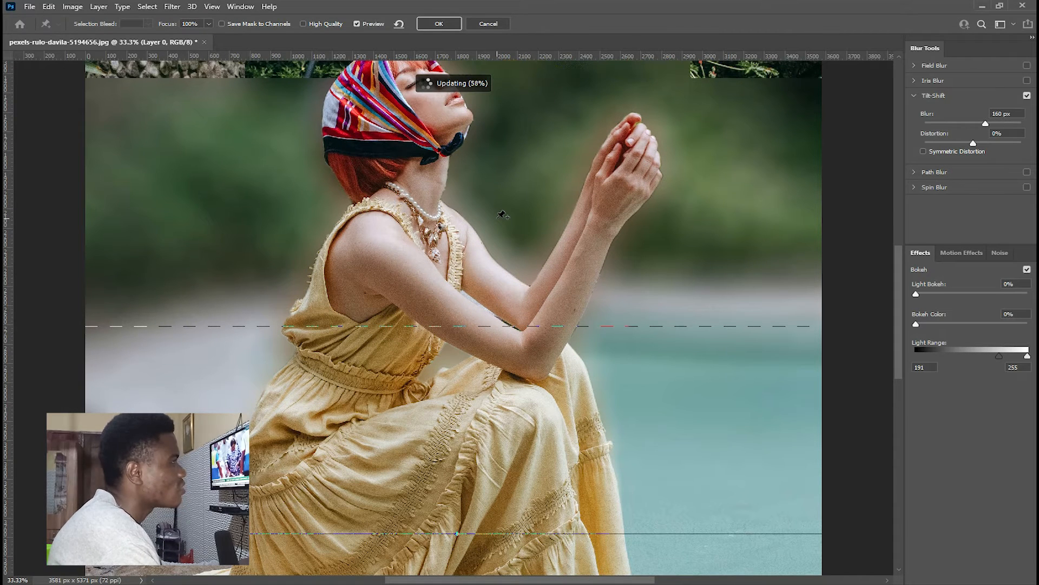
{"action": "key", "text": "ctrl+minus"}
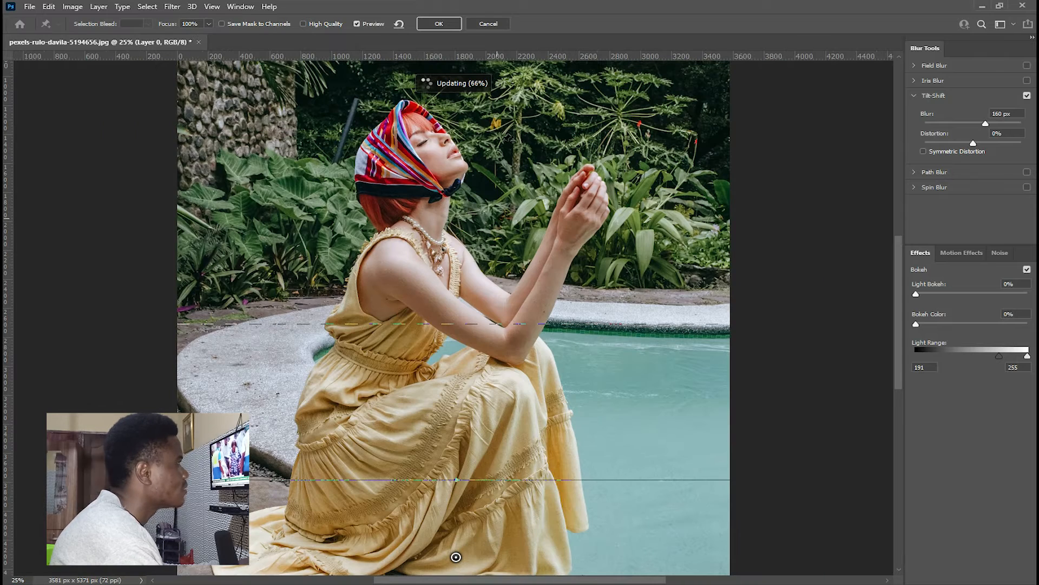
{"action": "left_click", "coordinate": [488, 24]}
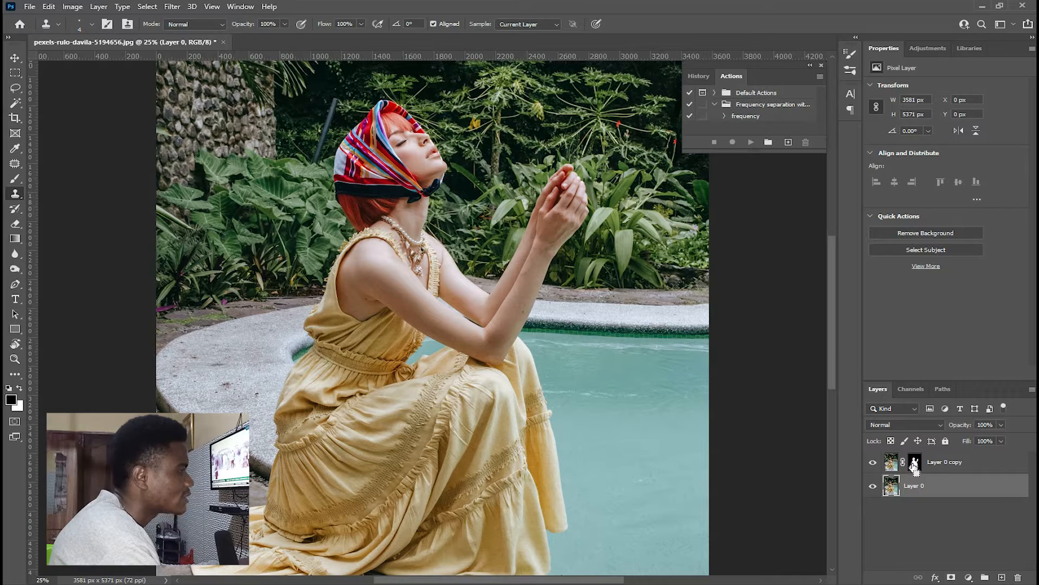
- Load the mask of Layer 0 copy as a selection, expand it by 10 pixels, and check its outline around the woman
{"action": "left_click", "coordinate": [915, 464], "text": "ctrl"}
{"action": "key", "text": "ctrl+minus"}
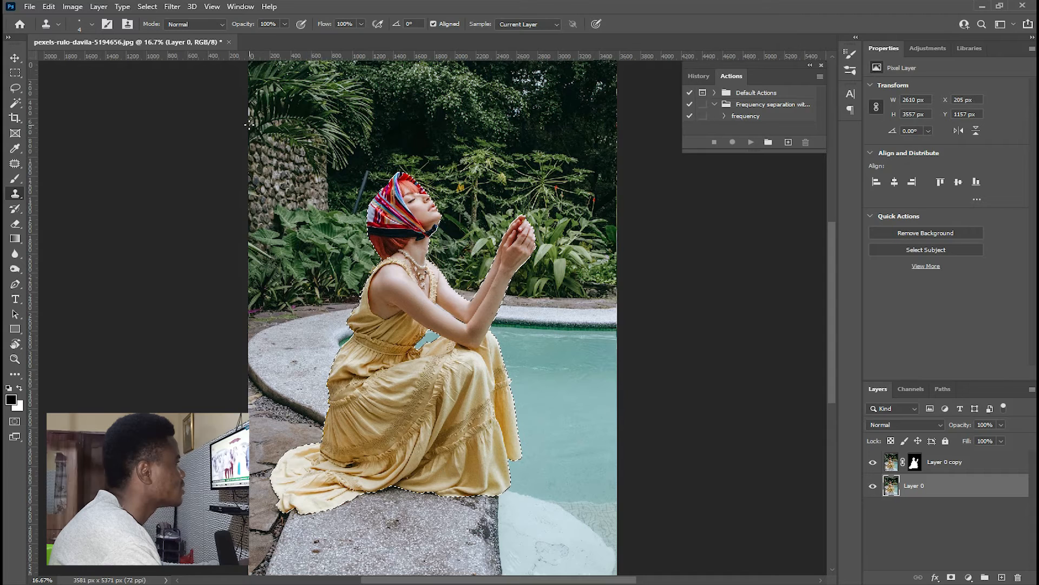
{"action": "left_click", "coordinate": [147, 6]}
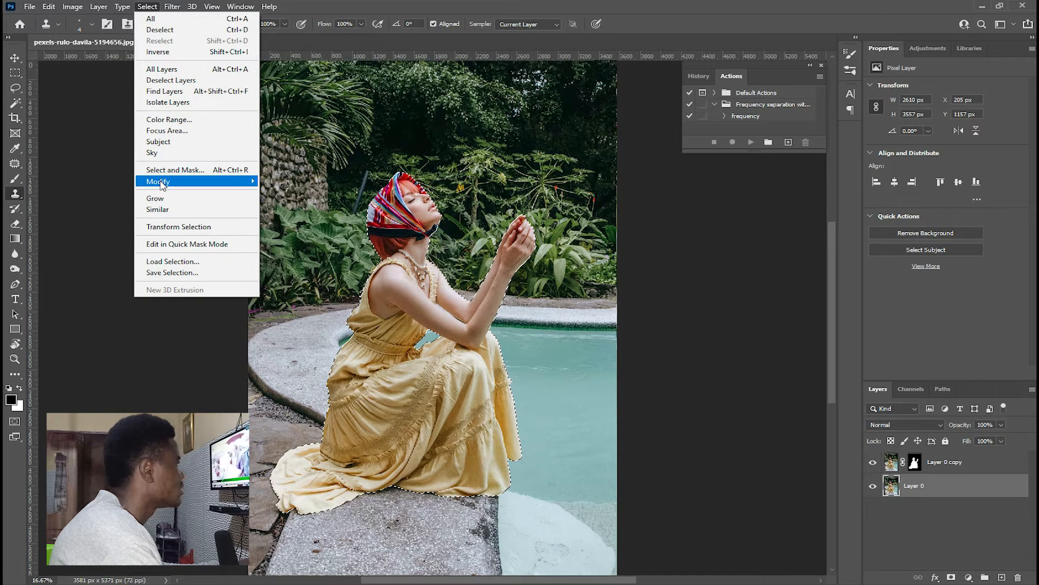
{"action": "mouse_move", "coordinate": [163, 185]}
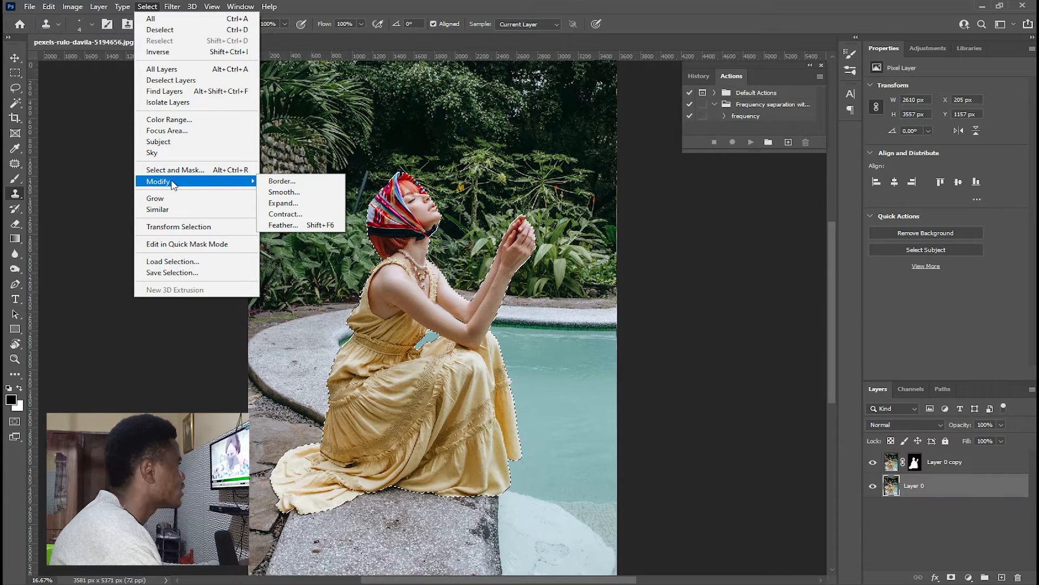
{"action": "left_click", "coordinate": [283, 204]}
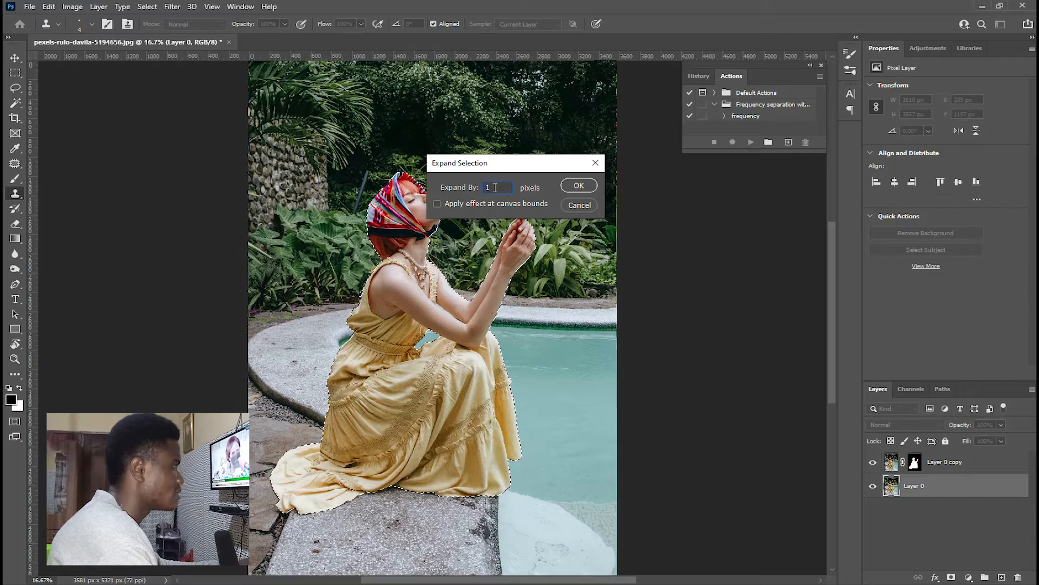
{"action": "left_click", "coordinate": [578, 185]}
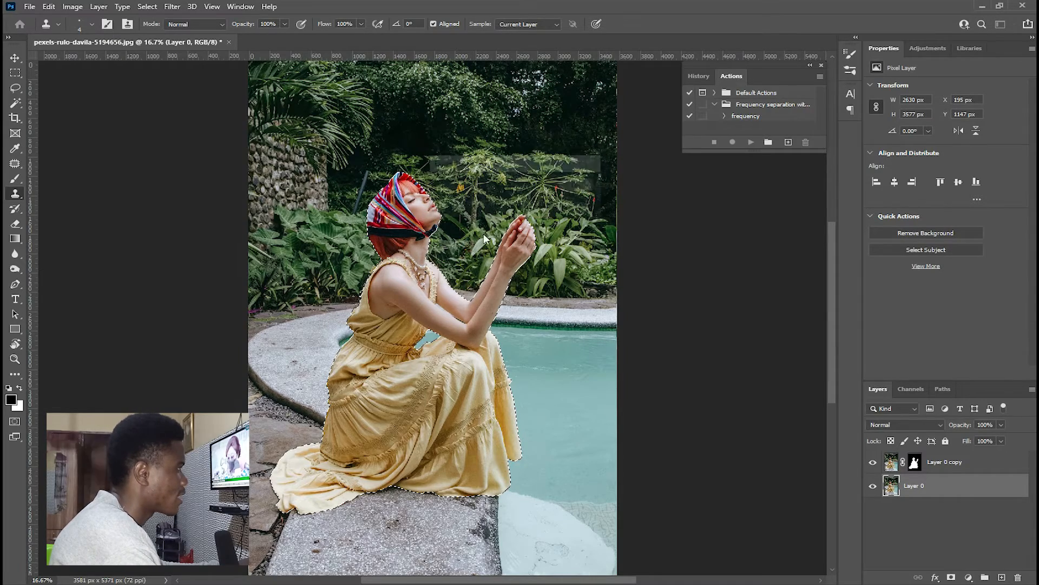
{"action": "key", "text": "ctrl+plus"}
{"action": "scroll", "coordinate": [484, 238], "scroll_direction": "down", "scroll_amount": 1}
{"action": "scroll", "coordinate": [485, 238], "scroll_direction": "up", "scroll_amount": 2}
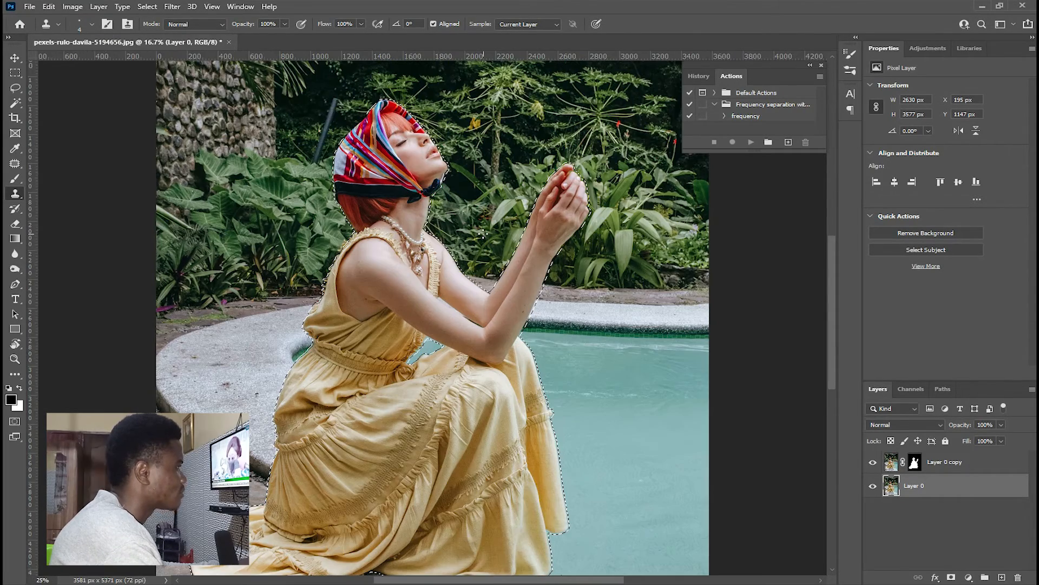
{"action": "scroll", "coordinate": [486, 238], "scroll_direction": "up", "scroll_amount": 2}
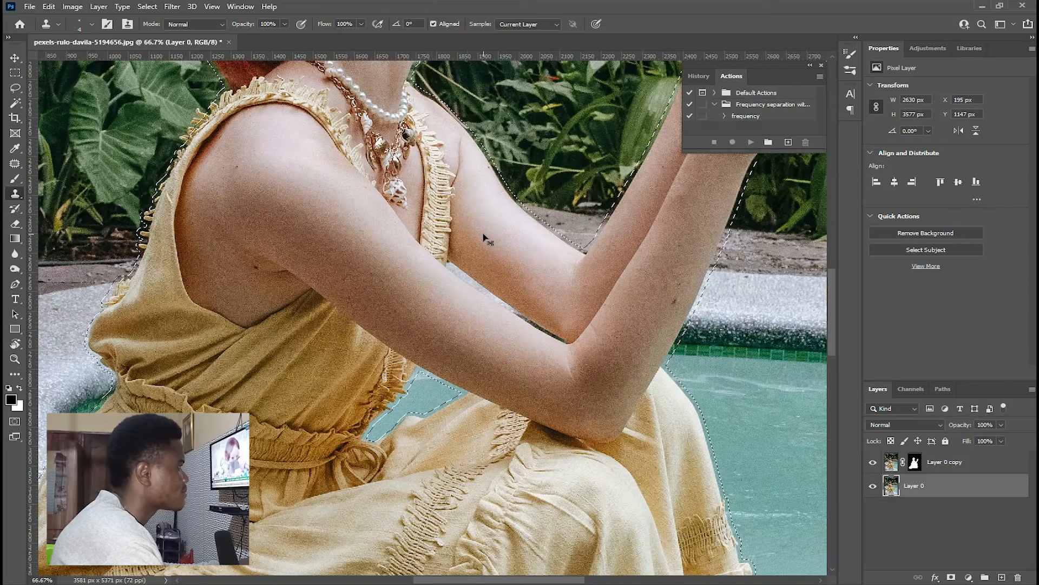
{"action": "scroll", "coordinate": [486, 238], "scroll_direction": "down", "scroll_amount": 3}
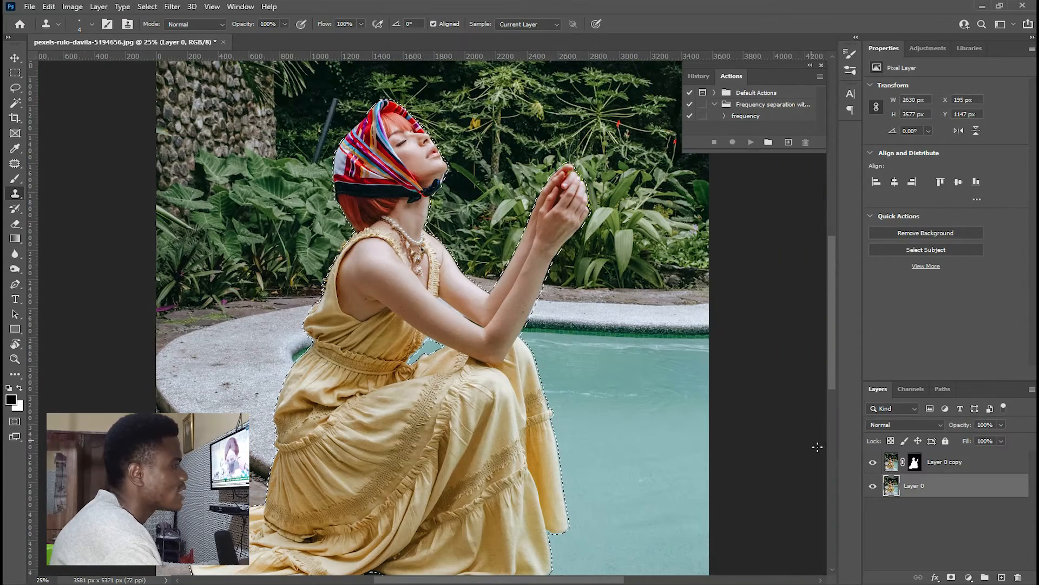
- Hide Layer 0 copy and fill the selected woman on Layer 0 with Content-Aware, Color Adaptation on, Normal mode and 100% opacity
{"action": "left_click", "coordinate": [872, 463]}
{"action": "scroll", "coordinate": [394, 140], "scroll_direction": "down", "scroll_amount": 1}
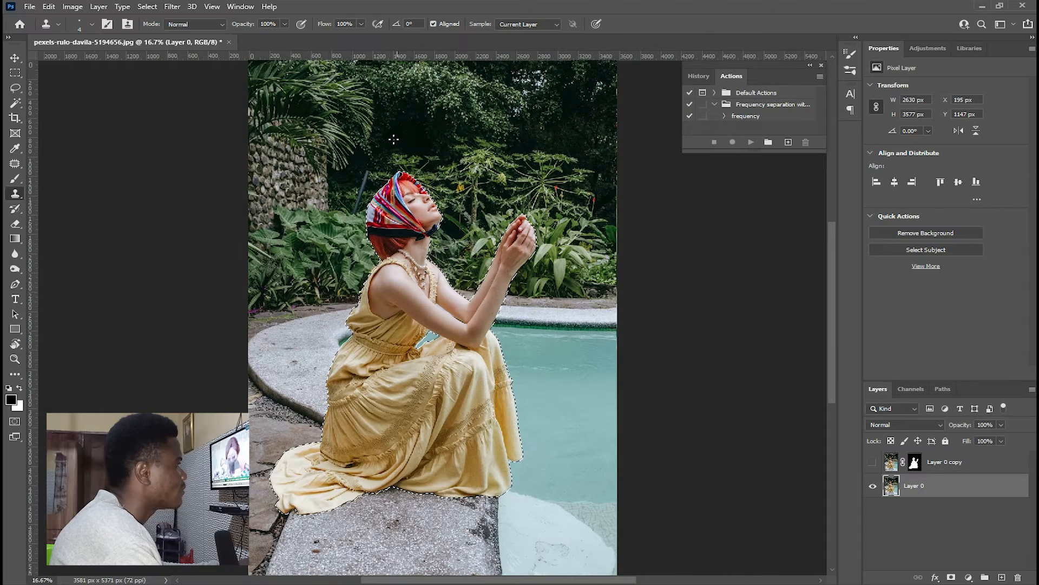
{"action": "left_click", "coordinate": [48, 7]}
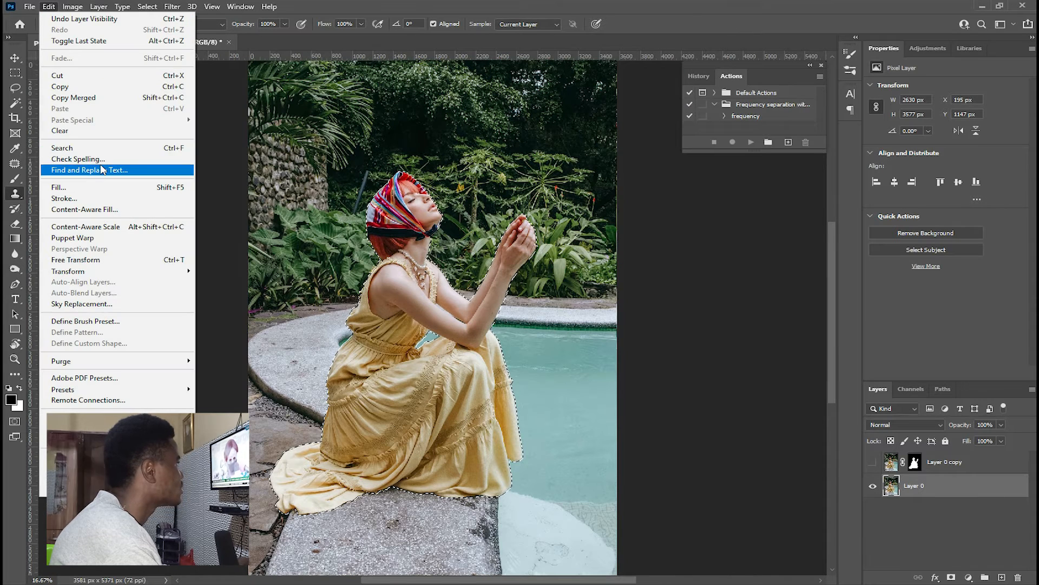
{"action": "left_click", "coordinate": [96, 187]}
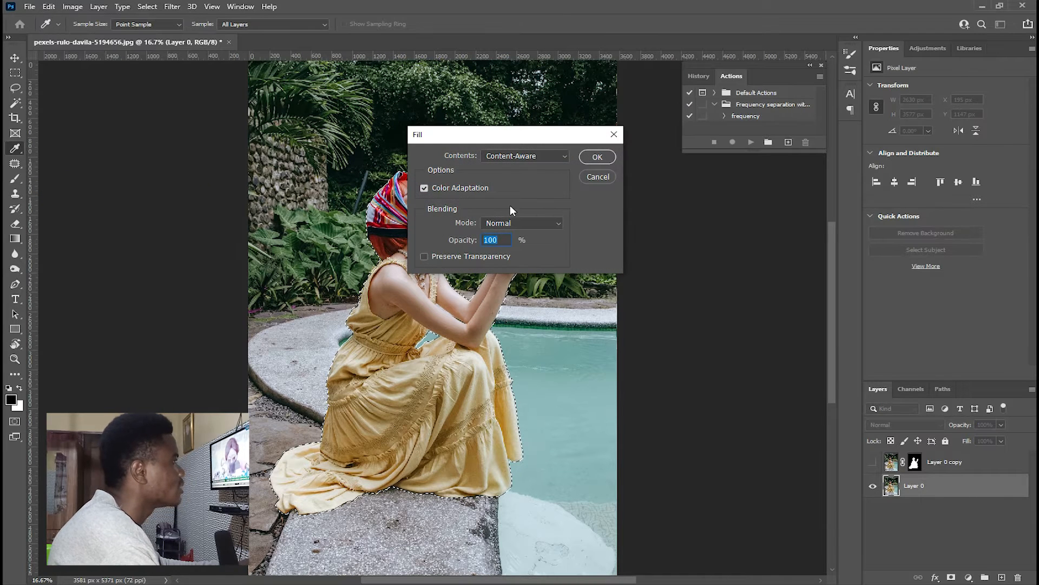
{"action": "left_click_drag", "start_coordinate": [532, 136], "coordinate": [603, 119]}
{"action": "left_click", "coordinate": [577, 139]}
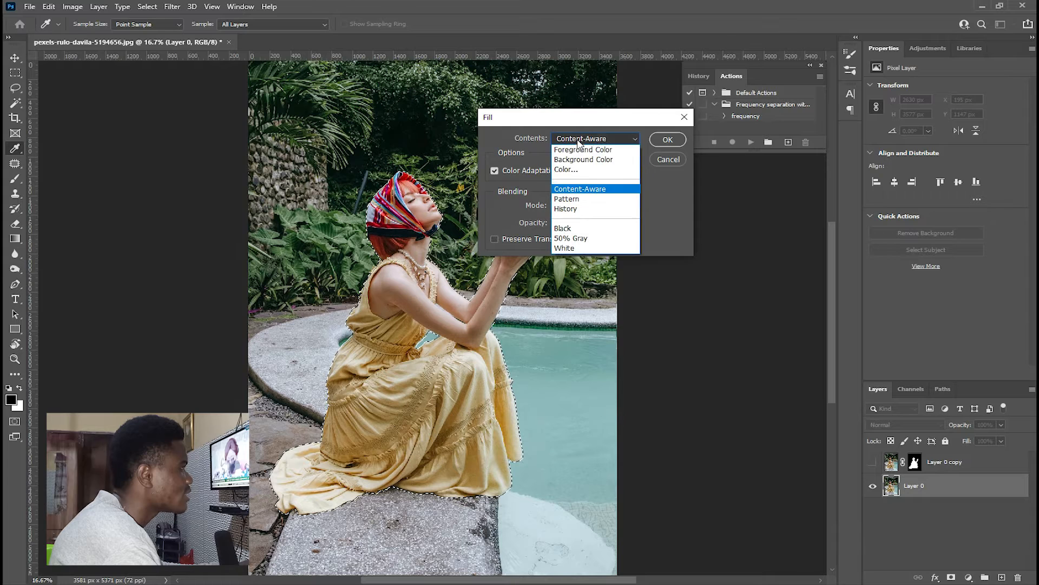
{"action": "left_click", "coordinate": [579, 145]}
{"action": "left_click", "coordinate": [579, 141]}
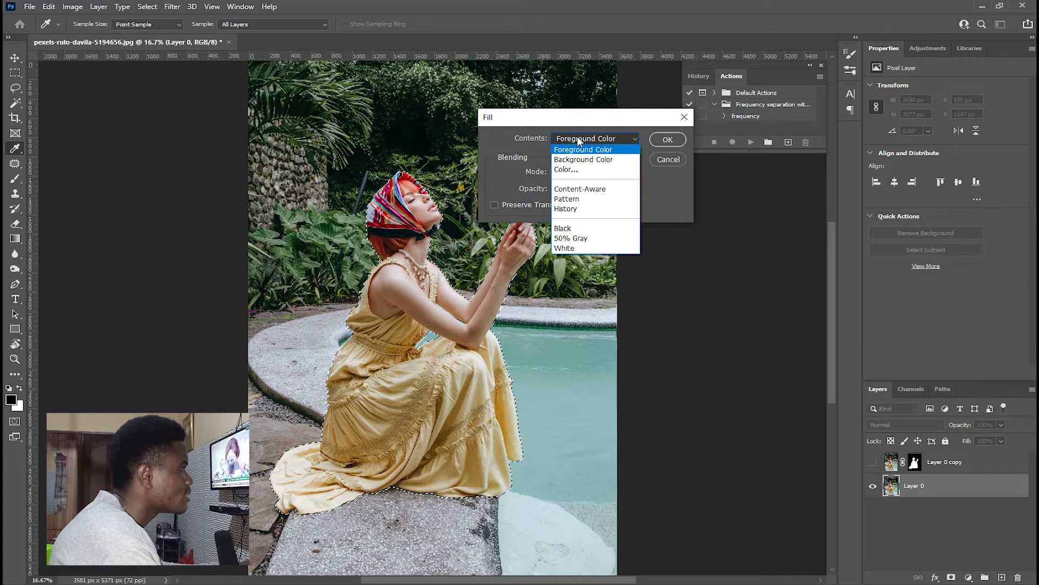
{"action": "left_click", "coordinate": [568, 189]}
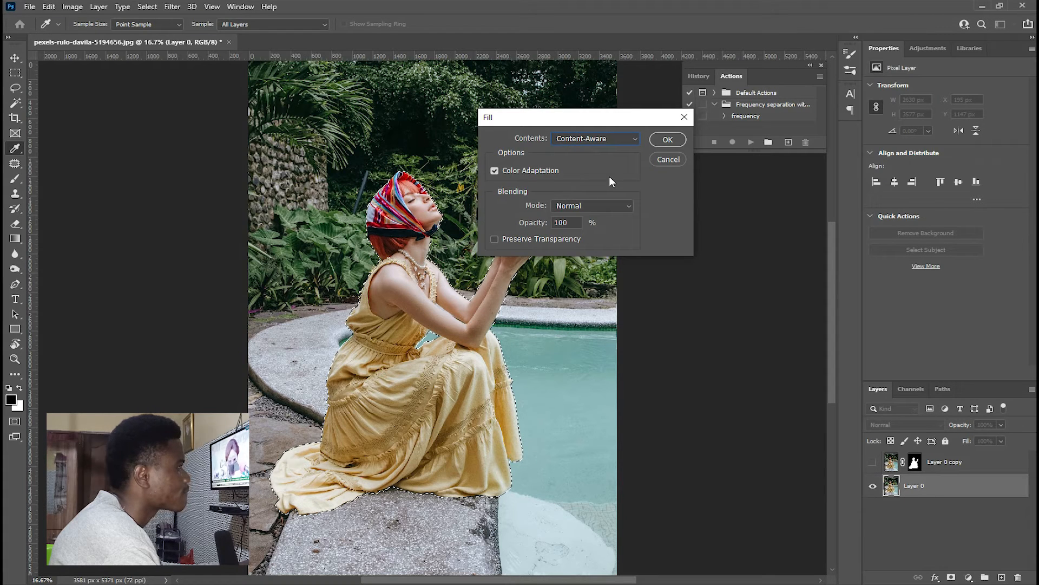
{"action": "left_click", "coordinate": [670, 140]}
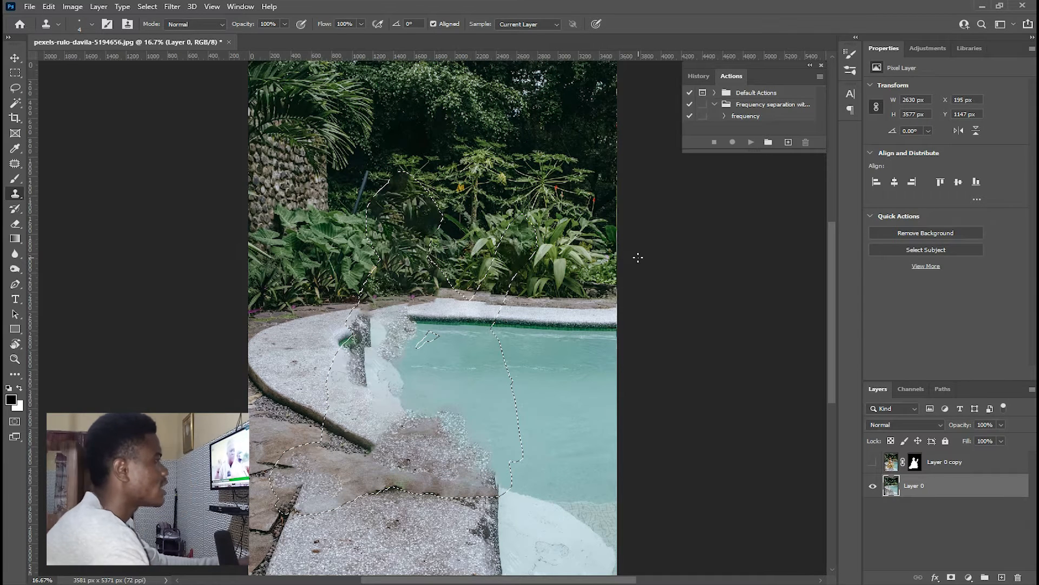
- Clear the selection and inspect the filled garden and pool area on Layer 0
{"action": "left_click", "coordinate": [583, 251]}
{"action": "key", "text": "Return"}
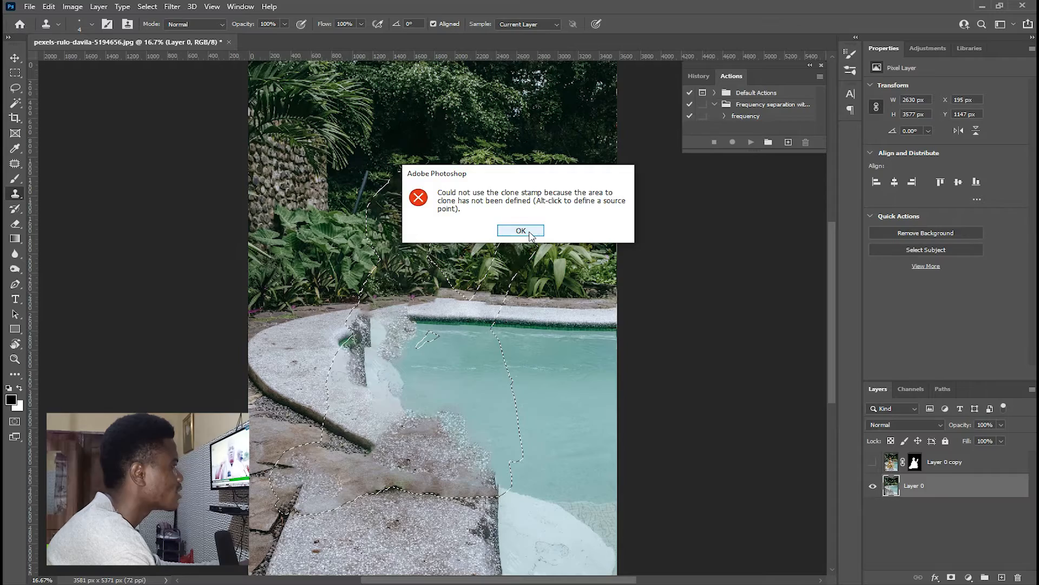
{"action": "key", "text": "ctrl+d"}
{"action": "scroll", "coordinate": [583, 251], "scroll_direction": "up", "scroll_amount": 1}
{"action": "scroll", "coordinate": [577, 245], "scroll_direction": "down", "scroll_amount": 1}
{"action": "scroll", "coordinate": [532, 261], "scroll_direction": "up", "scroll_amount": 1}
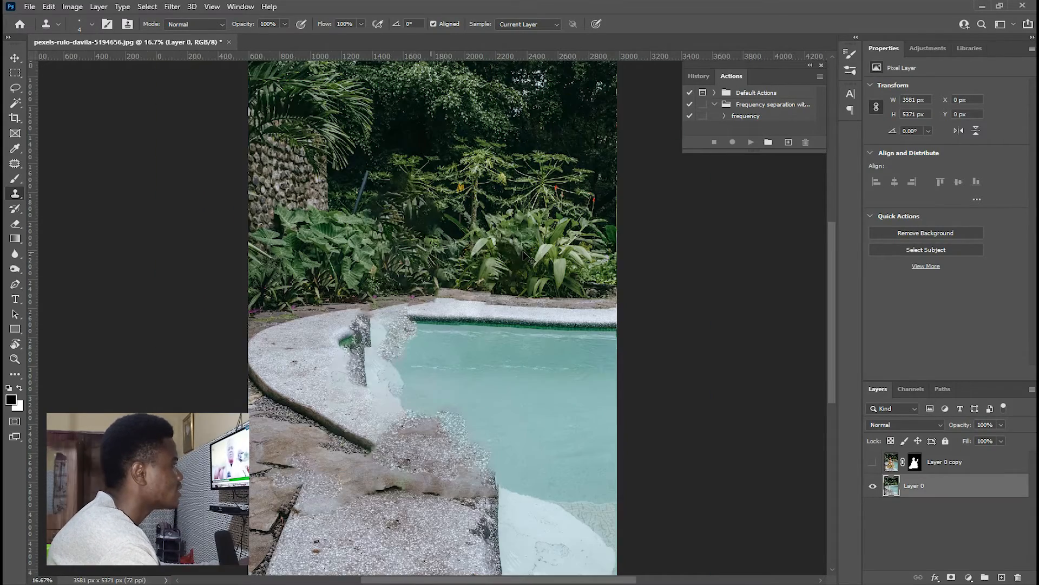
{"action": "scroll", "coordinate": [552, 273], "scroll_direction": "down", "scroll_amount": 1}
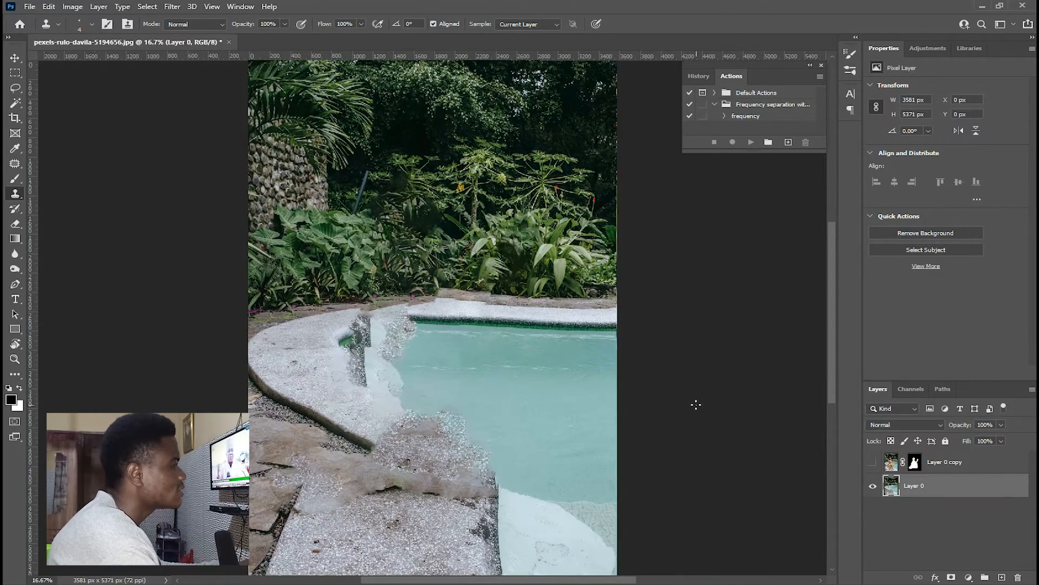
- Show Layer 0 copy again and check the woman over the filled background
{"action": "left_click", "coordinate": [872, 463]}
{"action": "scroll", "coordinate": [611, 370], "scroll_direction": "up", "scroll_amount": 1}
{"action": "scroll", "coordinate": [614, 373], "scroll_direction": "down", "scroll_amount": 1}
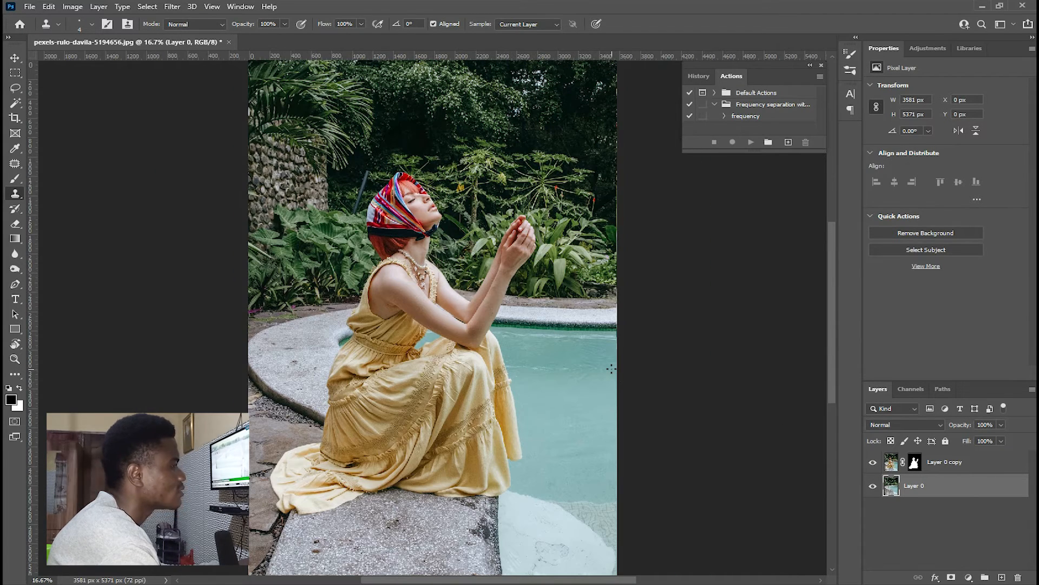
{"action": "scroll", "coordinate": [563, 383], "scroll_direction": "up", "scroll_amount": 1}
{"action": "scroll", "coordinate": [562, 383], "scroll_direction": "down", "scroll_amount": 1}
{"action": "scroll", "coordinate": [513, 349], "scroll_direction": "up", "scroll_amount": 1}
{"action": "scroll", "coordinate": [509, 344], "scroll_direction": "down", "scroll_amount": 1}
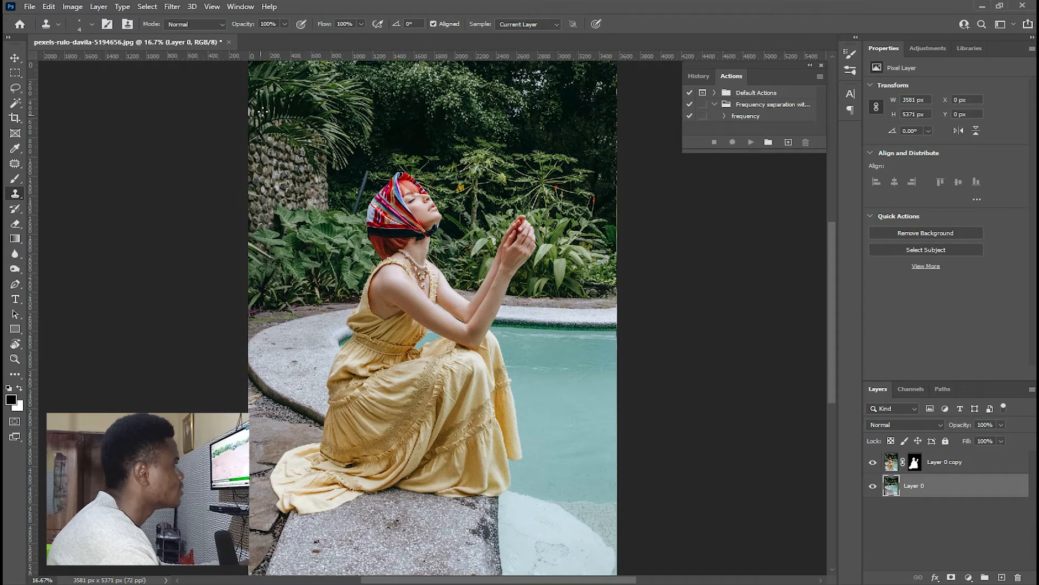
- Start a Tilt-Shift blur on Layer 0, move its focus centre down to the dress hem, and widen the lower focus zone
{"action": "left_click", "coordinate": [167, 6]}
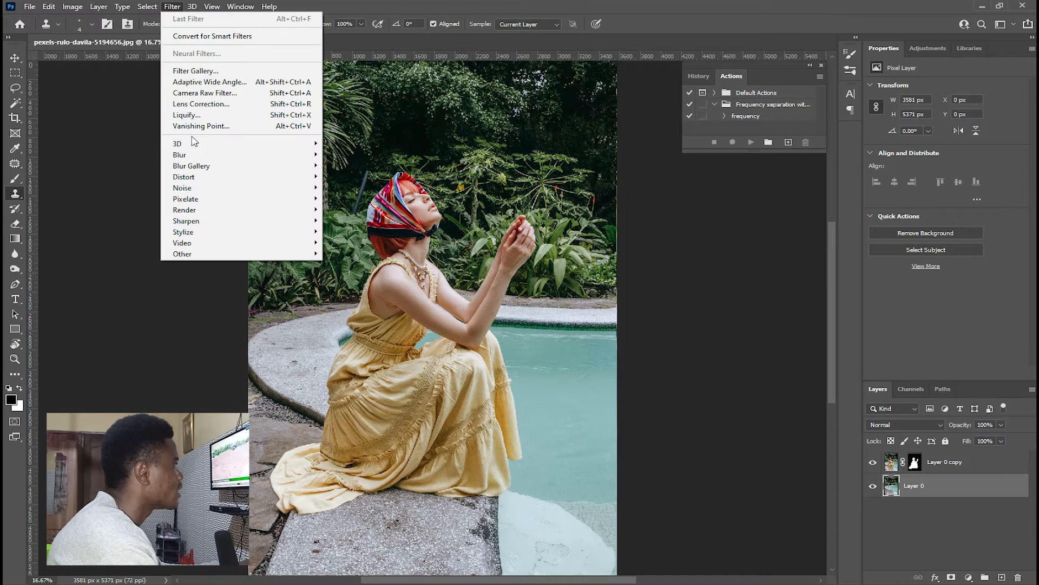
{"action": "mouse_move", "coordinate": [190, 166]}
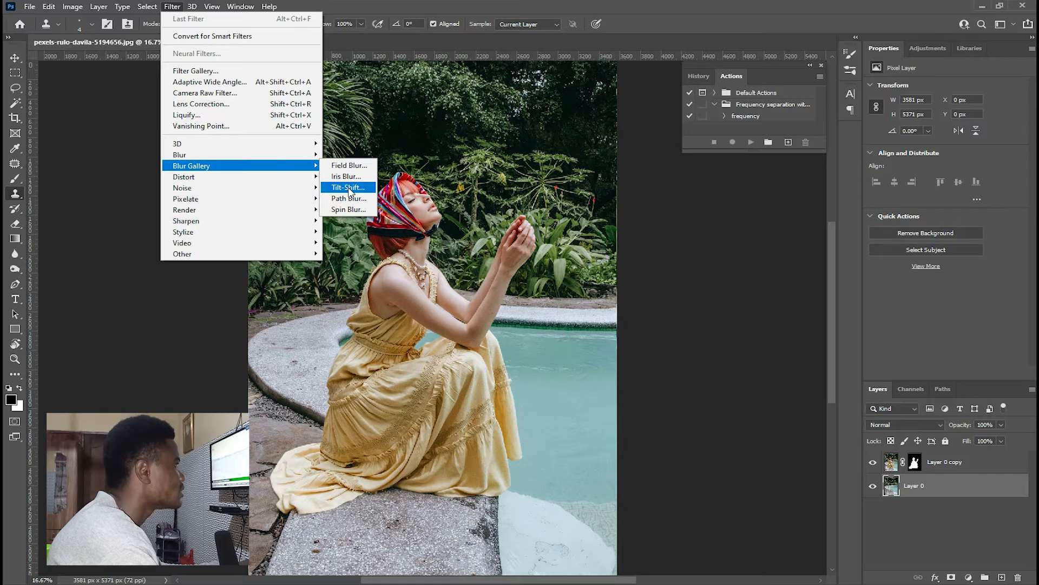
{"action": "left_click", "coordinate": [349, 188]}
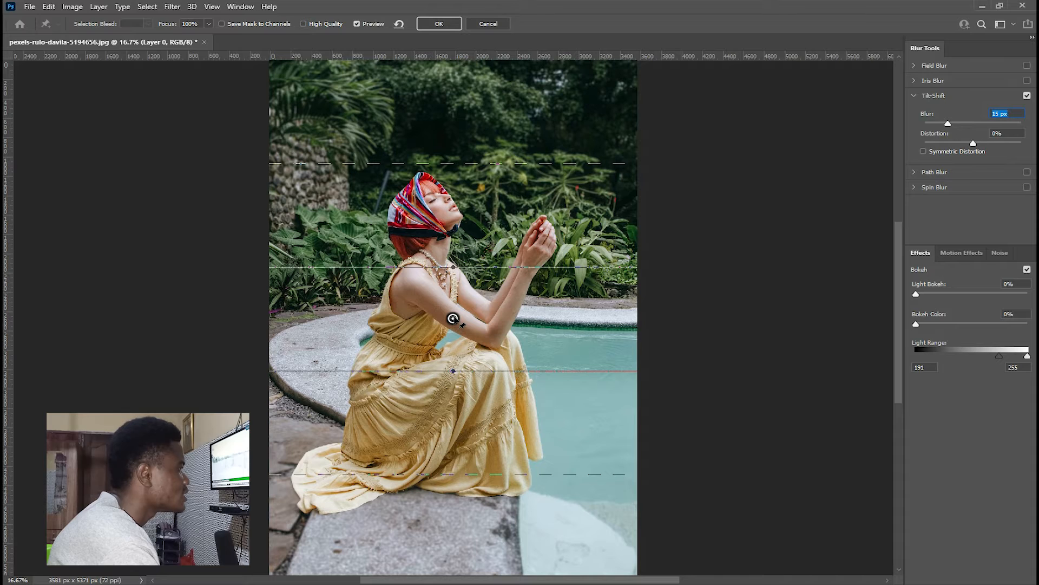
{"action": "left_click_drag", "start_coordinate": [453, 318], "coordinate": [454, 346]}
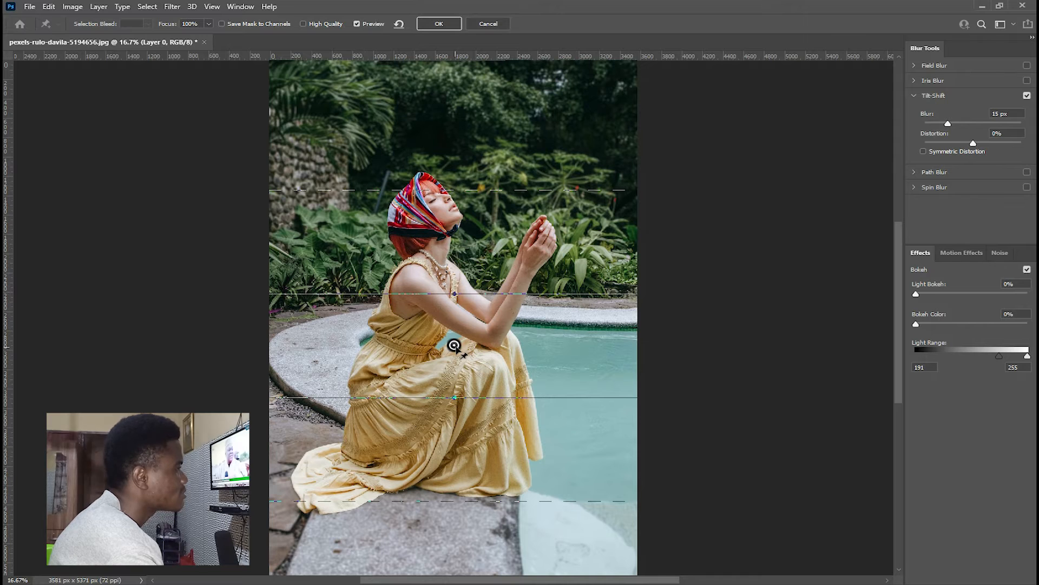
{"action": "left_click_drag", "start_coordinate": [454, 345], "coordinate": [450, 421]}
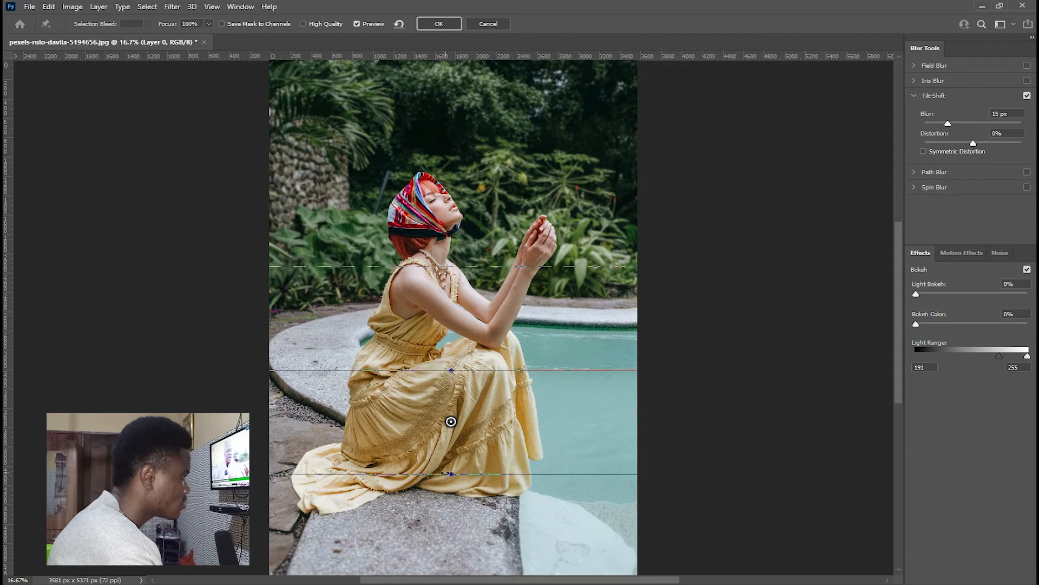
{"action": "left_click_drag", "start_coordinate": [437, 474], "coordinate": [436, 560]}
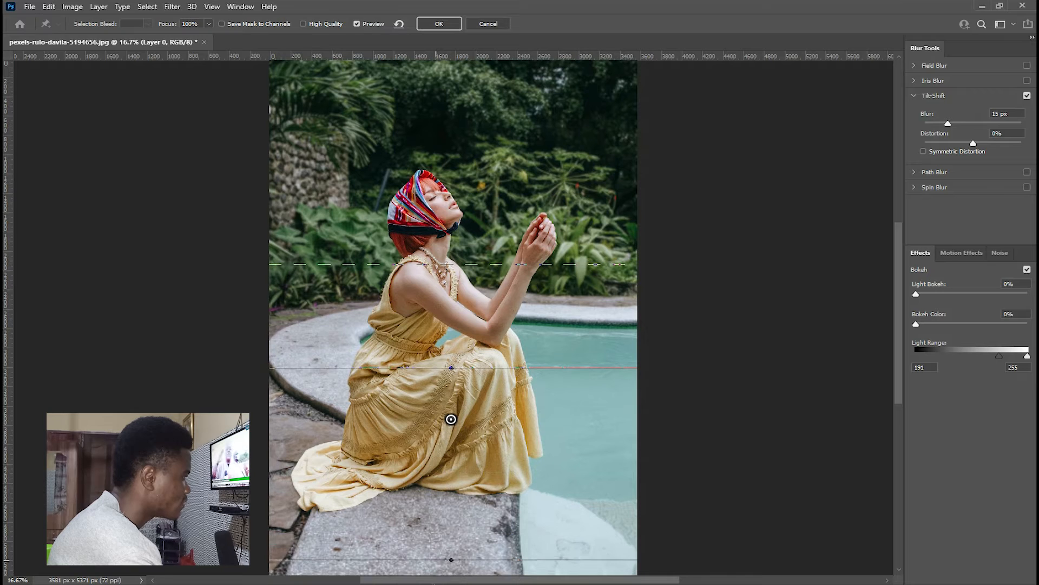
{"action": "scroll", "coordinate": [451, 417], "scroll_direction": "down", "scroll_amount": 1}
{"action": "left_click_drag", "start_coordinate": [451, 400], "coordinate": [446, 474]}
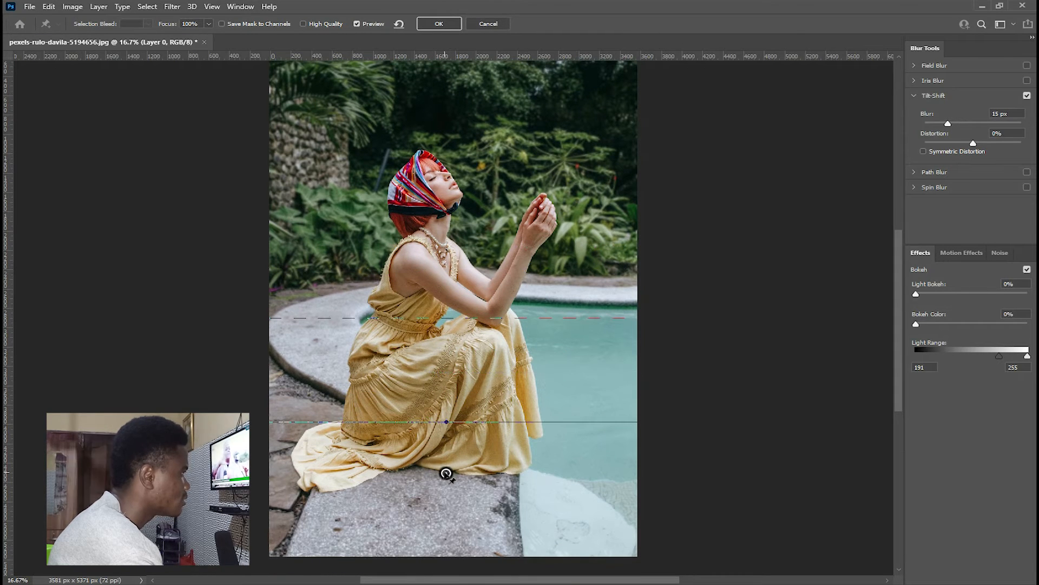
- Set the Tilt-Shift blur to 109 px, adjust the upper focus lines, and move the focus centre onto the stone just below the dress
{"action": "left_click_drag", "start_coordinate": [445, 318], "coordinate": [440, 258]}
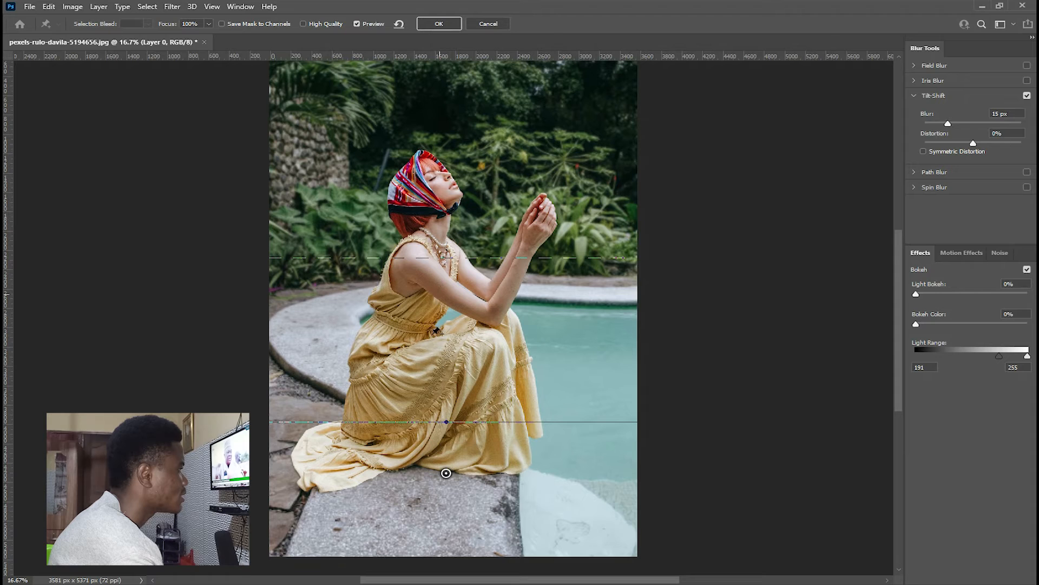
{"action": "left_click_drag", "start_coordinate": [424, 421], "coordinate": [435, 343]}
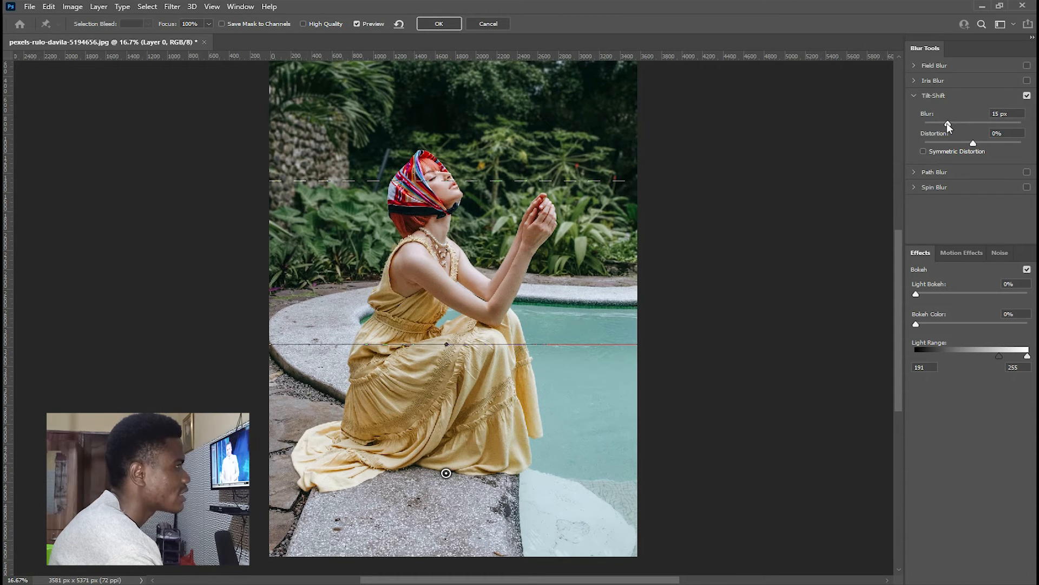
{"action": "left_click_drag", "start_coordinate": [948, 123], "coordinate": [978, 120]}
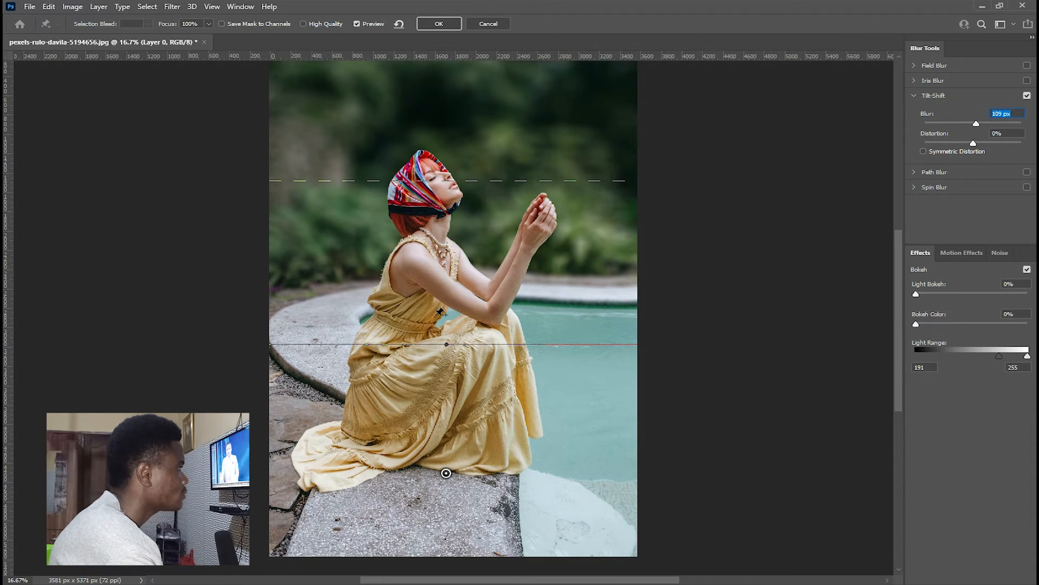
{"action": "left_click_drag", "start_coordinate": [434, 345], "coordinate": [428, 395]}
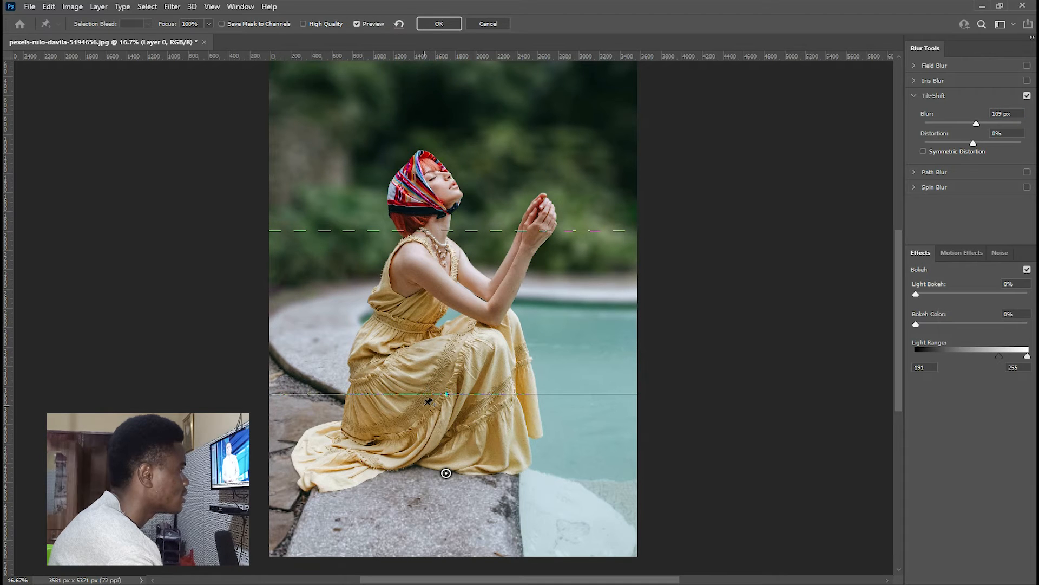
{"action": "left_click_drag", "start_coordinate": [446, 474], "coordinate": [450, 499]}
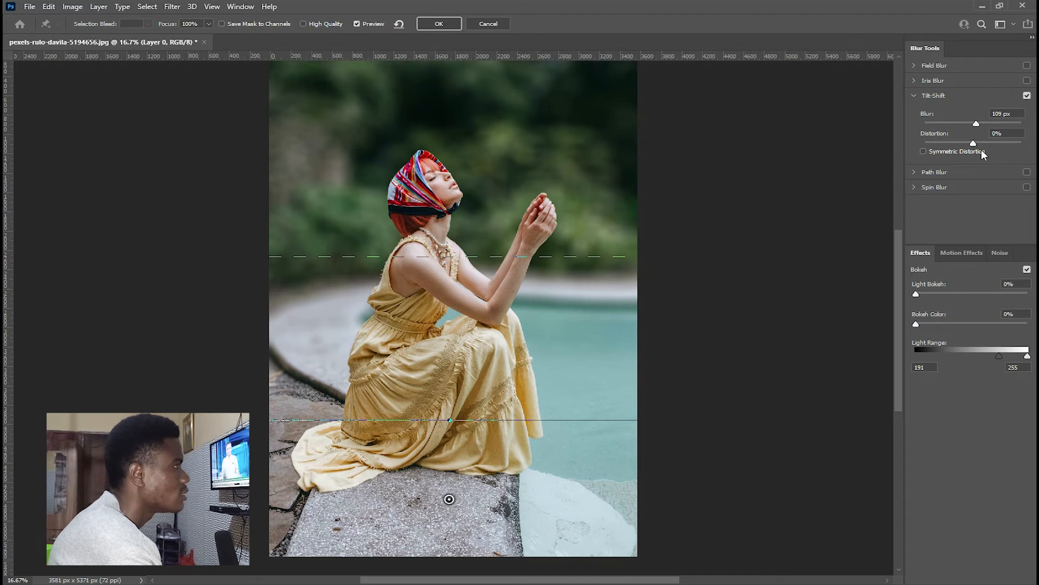
- Set the Tilt-Shift blur to 113 px, lower the upper focus line towards the hem, and bring the dashed transition line to the shoulders
{"action": "left_click_drag", "start_coordinate": [977, 126], "coordinate": [977, 121]}
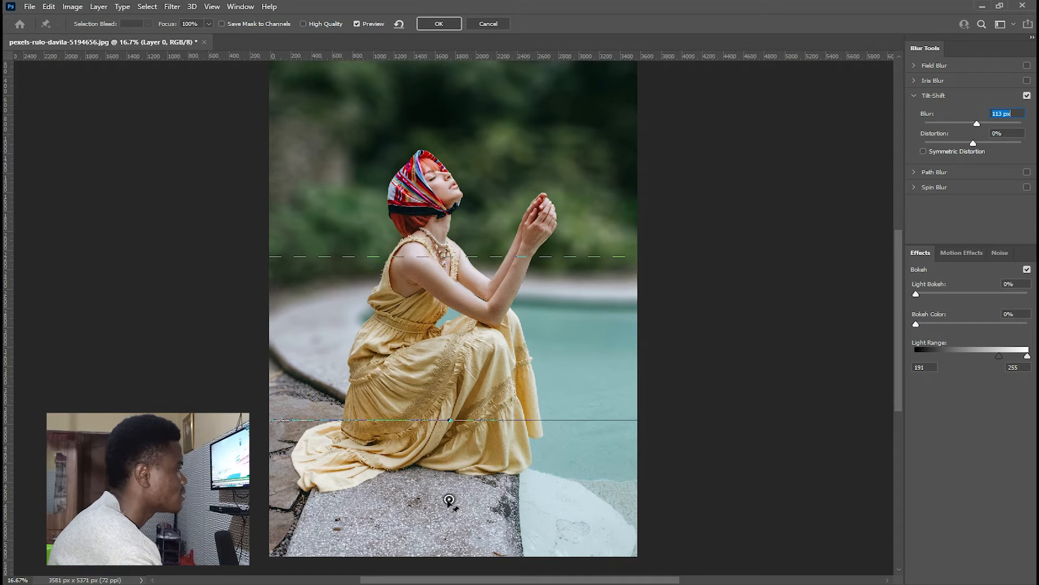
{"action": "left_click_drag", "start_coordinate": [449, 499], "coordinate": [450, 504]}
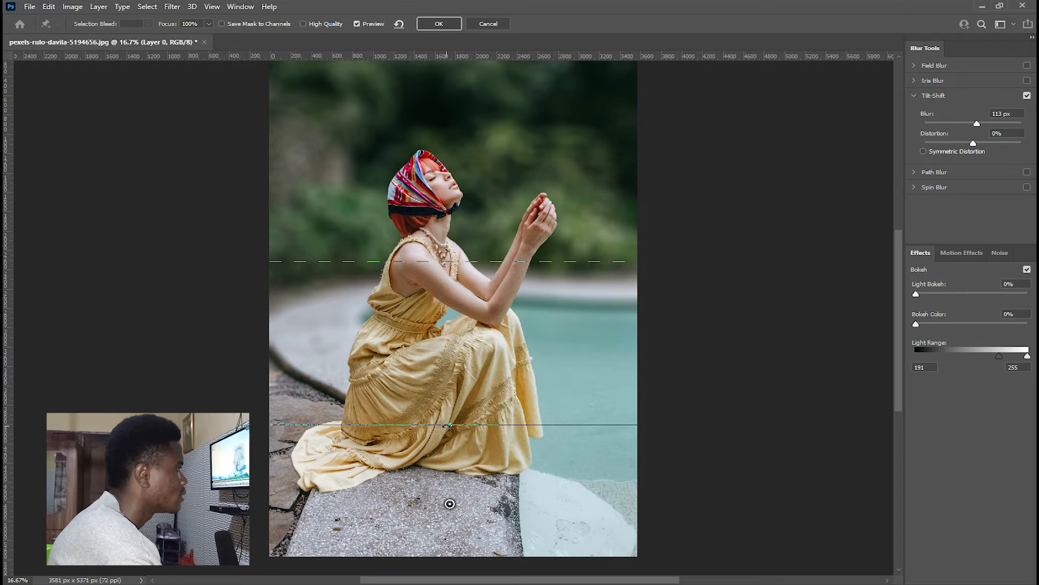
{"action": "left_click_drag", "start_coordinate": [430, 422], "coordinate": [431, 433]}
{"action": "left_click_drag", "start_coordinate": [433, 273], "coordinate": [432, 250]}
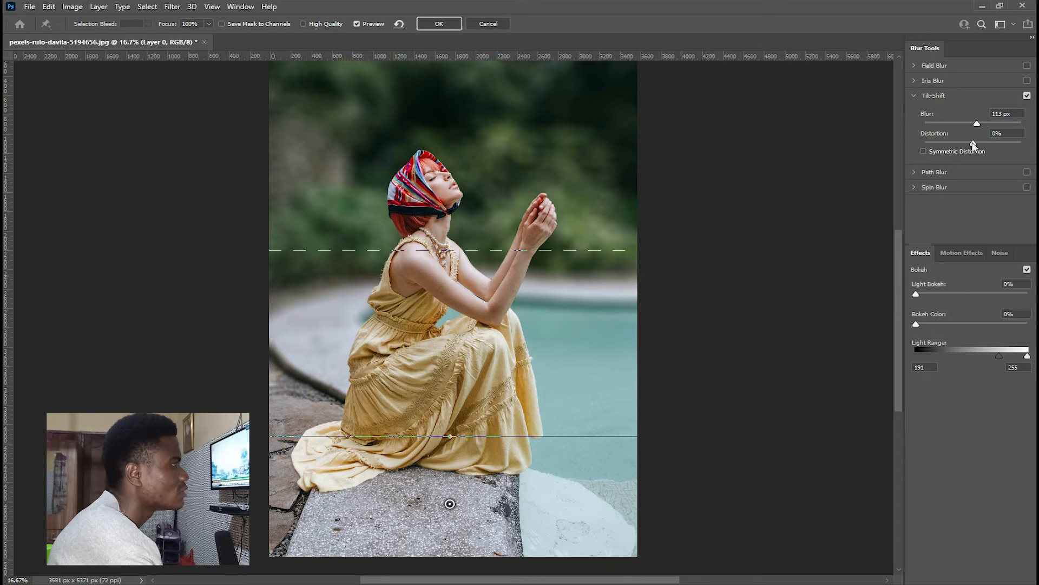
- Try the Tilt-Shift distortion at -95%, set it to 100%, and apply the blur to Layer 0
{"action": "left_click_drag", "start_coordinate": [973, 144], "coordinate": [927, 144]}
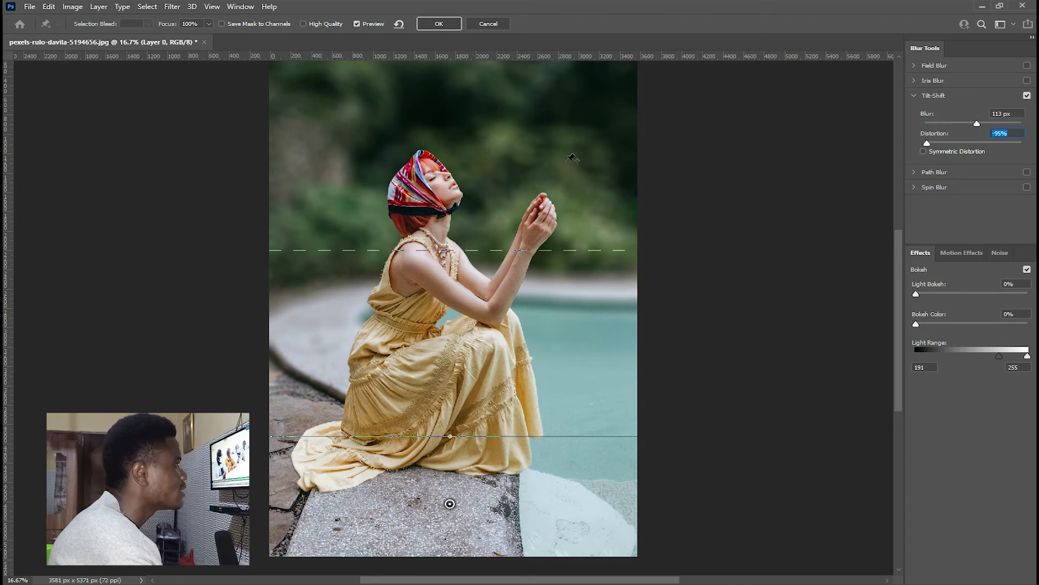
{"action": "left_click_drag", "start_coordinate": [926, 144], "coordinate": [1026, 152]}
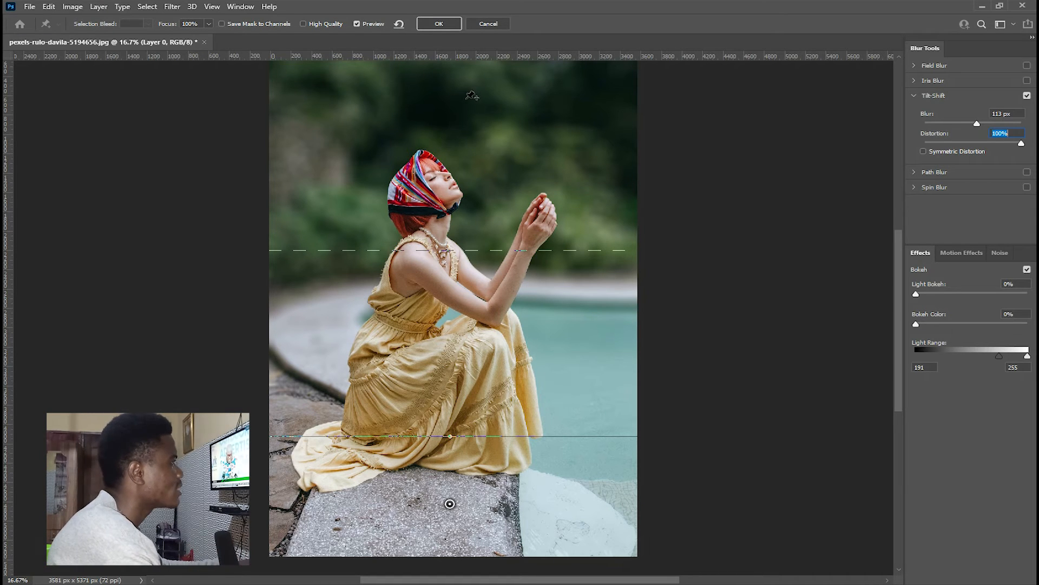
{"action": "left_click", "coordinate": [437, 24]}
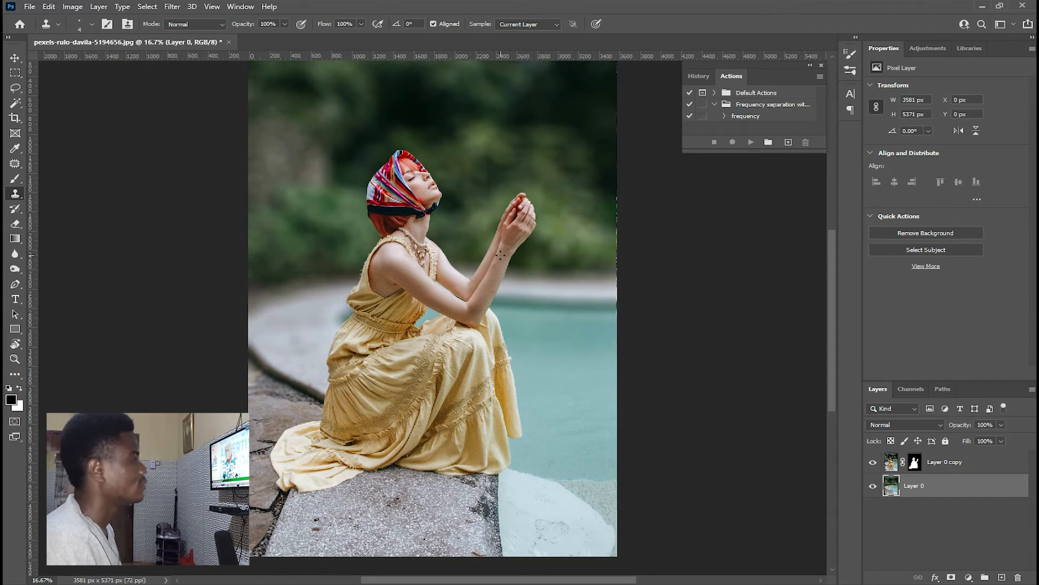
{"action": "key", "text": "ctrl+plus"}
{"action": "key", "text": "ctrl+minus"}
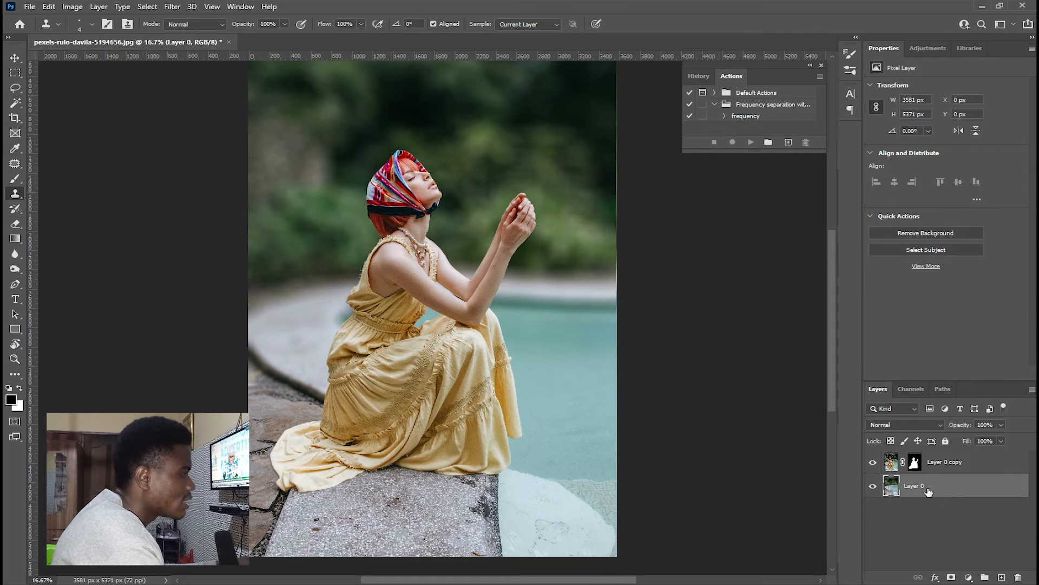
- Select Layer 0 and Layer 0 copy together and merge them into a single layer
{"action": "left_click", "coordinate": [947, 488], "text": "ctrl"}
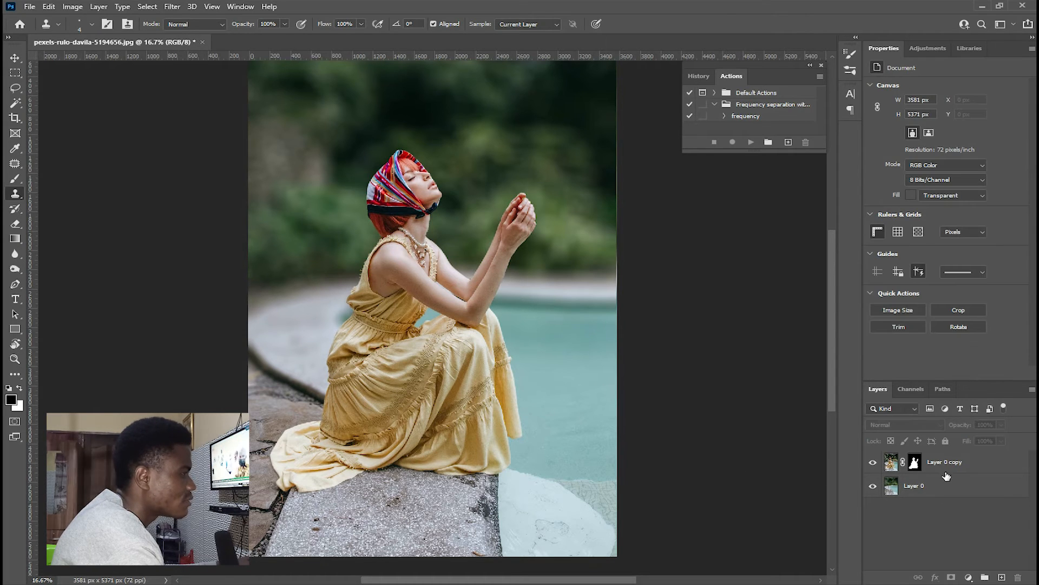
{"action": "left_click", "coordinate": [946, 476]}
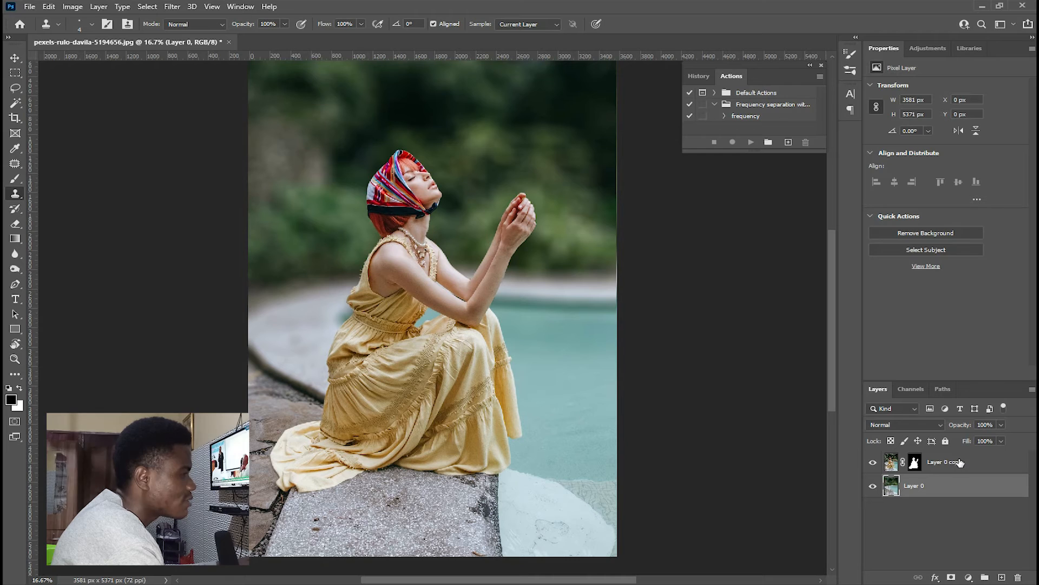
{"action": "left_click", "coordinate": [960, 462], "text": "ctrl"}
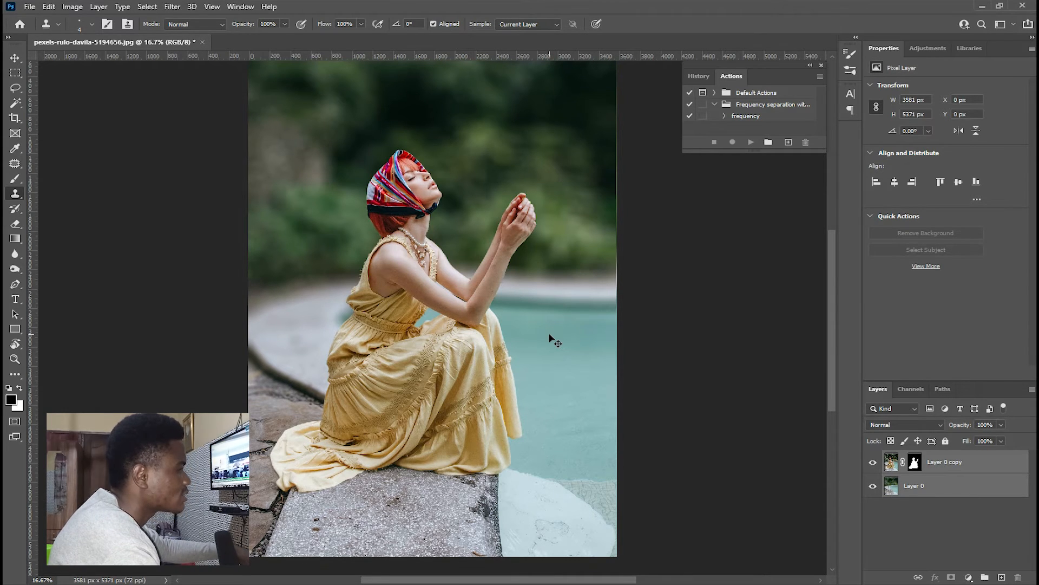
{"action": "key", "text": "ctrl+e"}
{"action": "key", "text": "ctrl+plus"}
{"action": "key", "text": "ctrl+minus"}
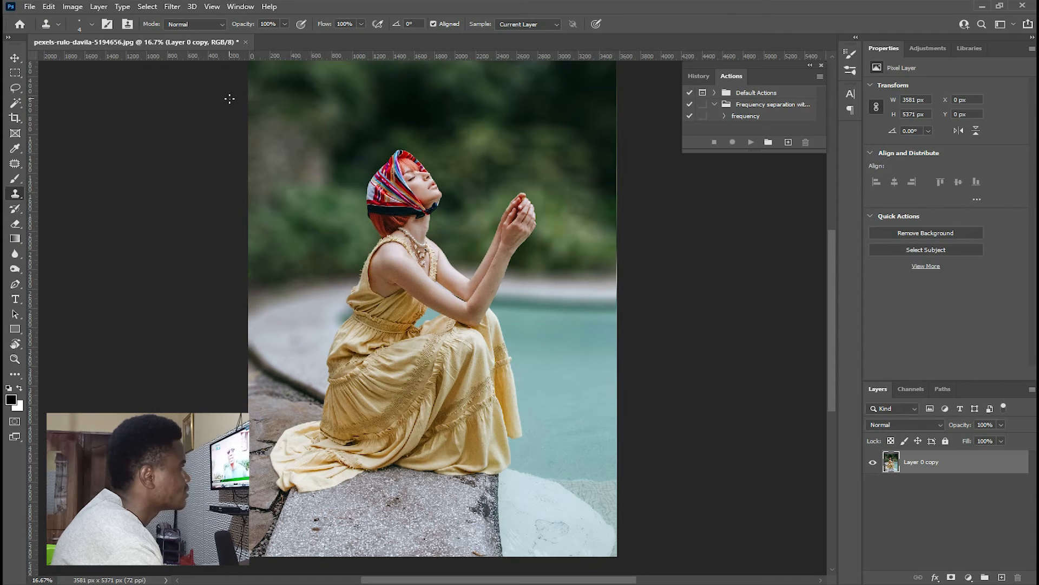
- In the Camera Raw Filter, set Contrast to +12, Shadows to +6, Clarity to +8, Vibrance to +26 and Saturation to +10
{"action": "left_click", "coordinate": [172, 8]}
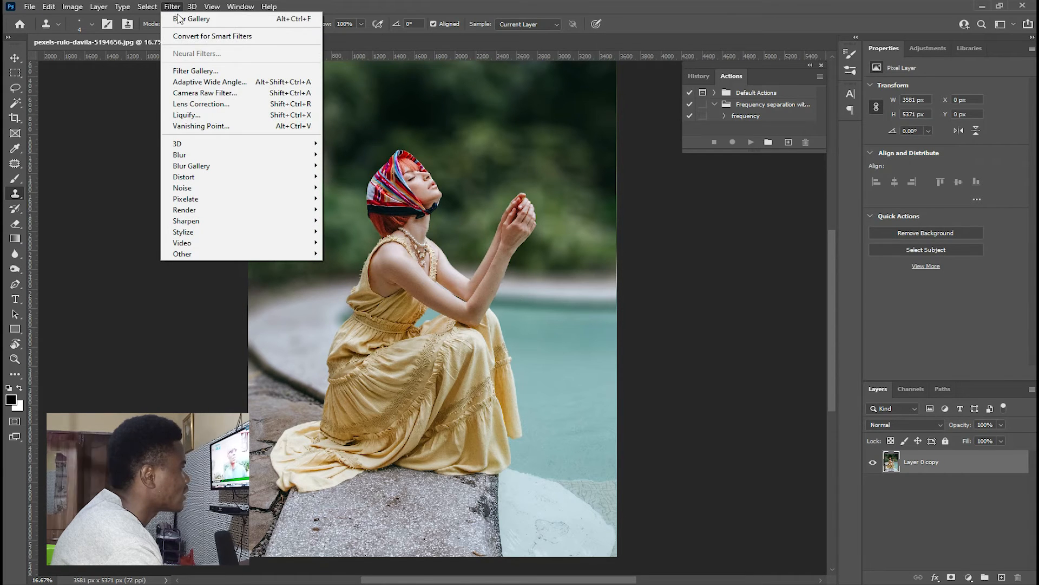
{"action": "left_click", "coordinate": [202, 94]}
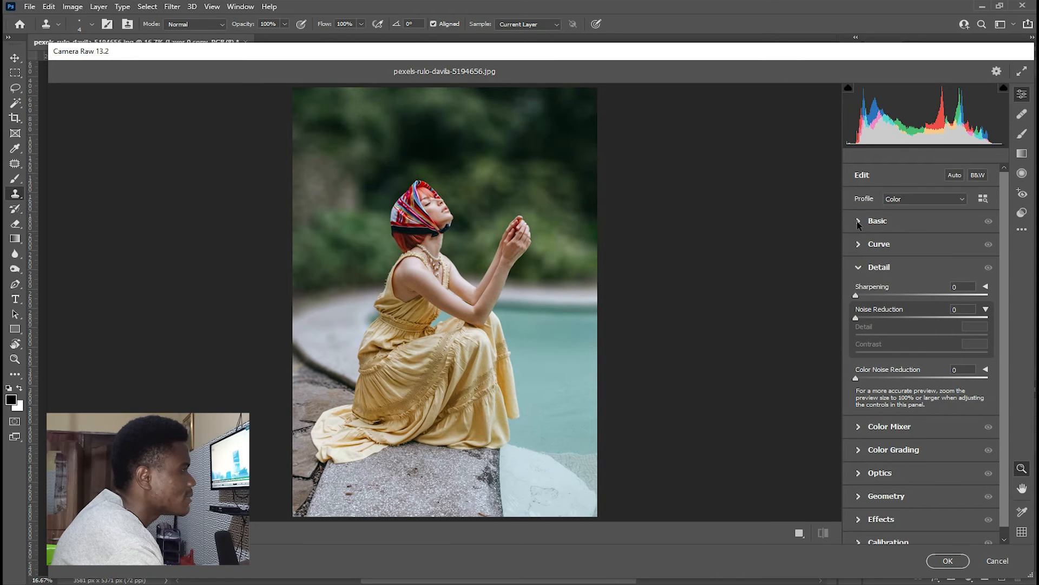
{"action": "left_click", "coordinate": [858, 221]}
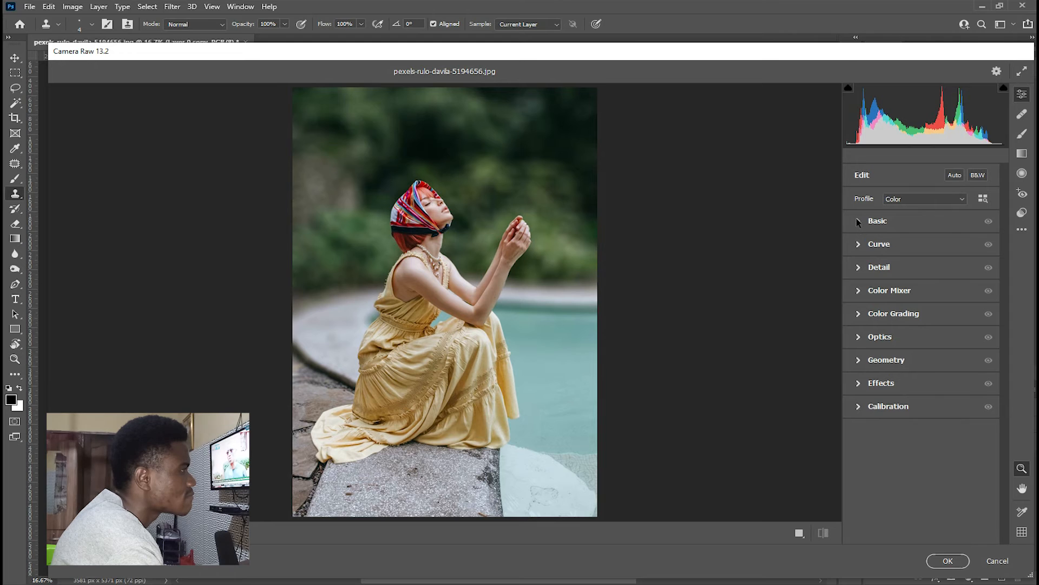
{"action": "left_click", "coordinate": [859, 221]}
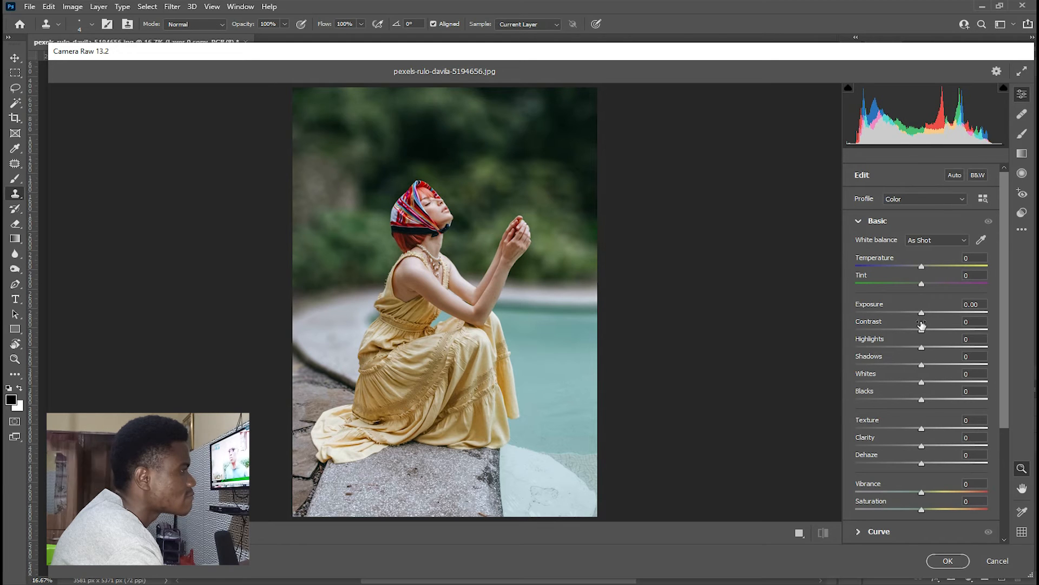
{"action": "left_click_drag", "start_coordinate": [922, 330], "coordinate": [925, 361]}
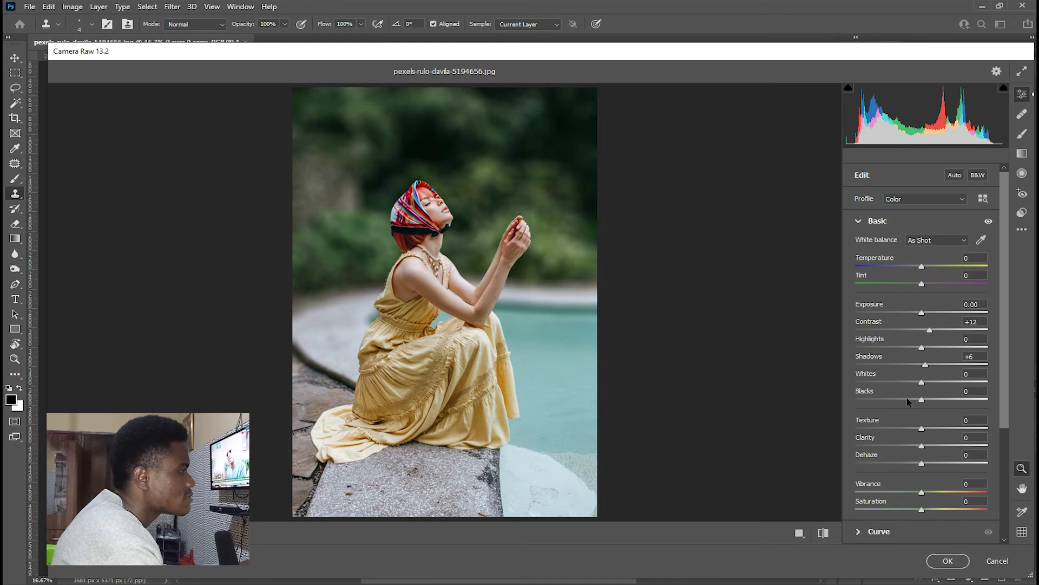
{"action": "left_click_drag", "start_coordinate": [924, 445], "coordinate": [930, 446]}
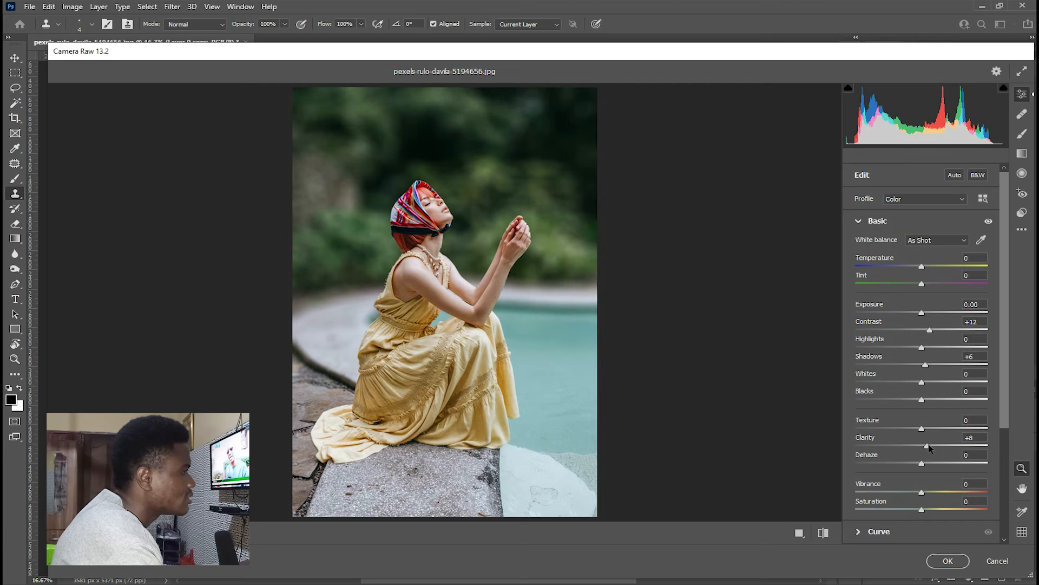
{"action": "mouse_move", "coordinate": [922, 493]}
{"action": "left_mouse_down"}
{"action": "mouse_move", "coordinate": [939, 493]}
{"action": "mouse_move", "coordinate": [930, 512]}
{"action": "left_mouse_up"}
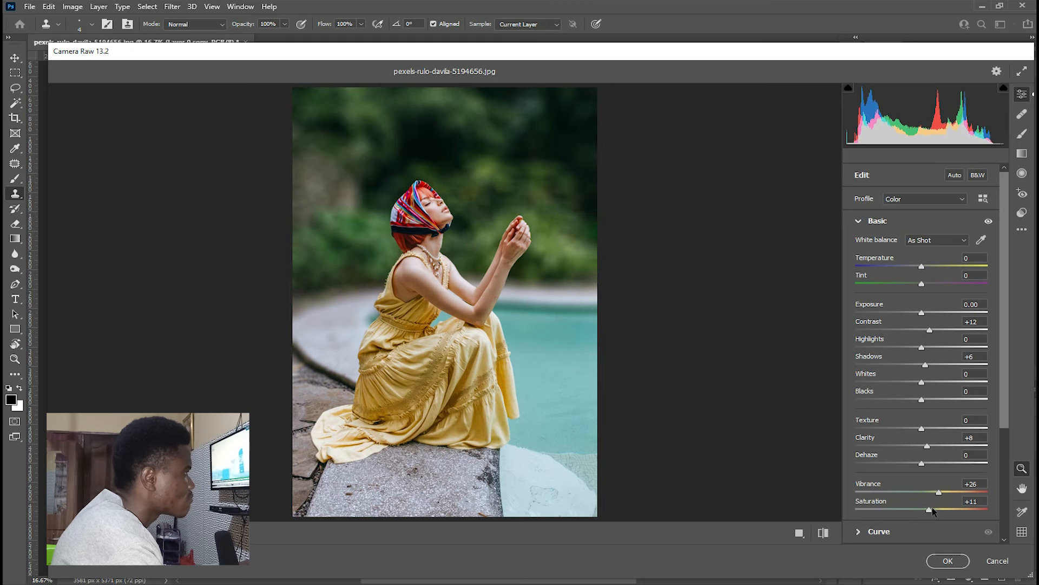
{"action": "left_click_drag", "start_coordinate": [929, 510], "coordinate": [931, 510]}
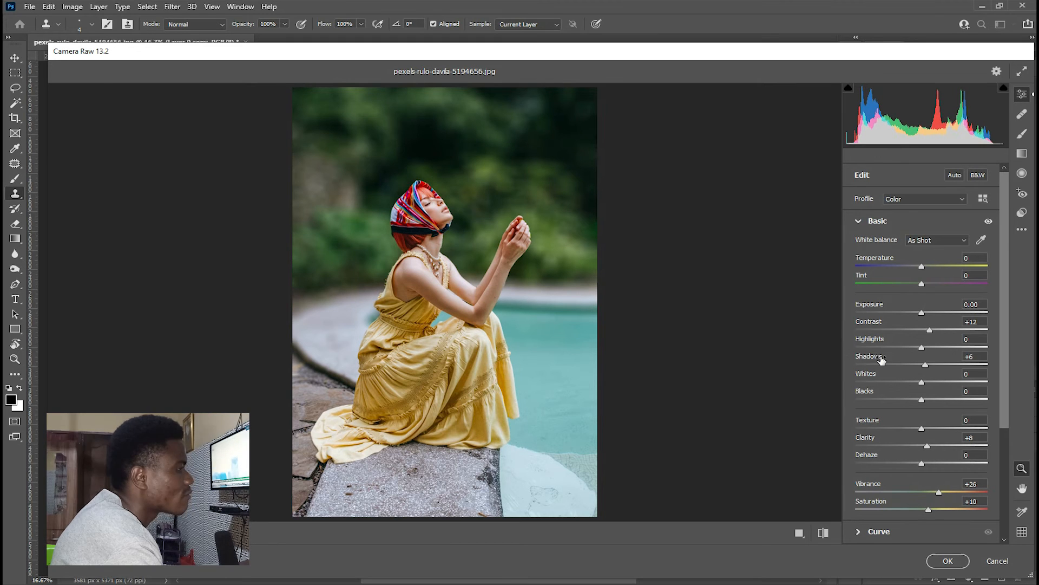
- In the Color Mixer, set the saturation of Oranges to +5, Yellows to +22 and Greens to +44
{"action": "left_click_drag", "start_coordinate": [1001, 321], "coordinate": [999, 426]}
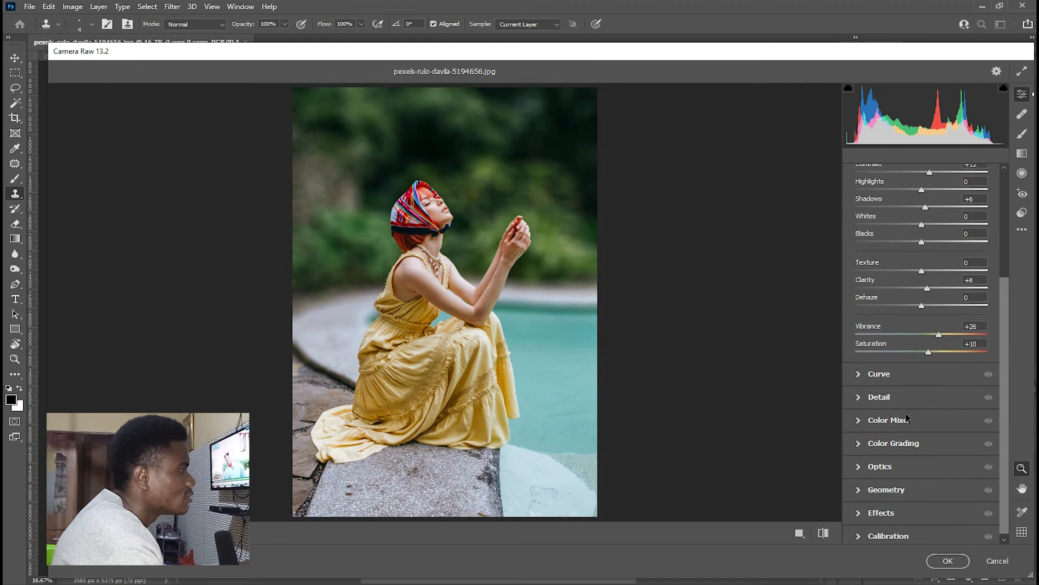
{"action": "left_click", "coordinate": [860, 421]}
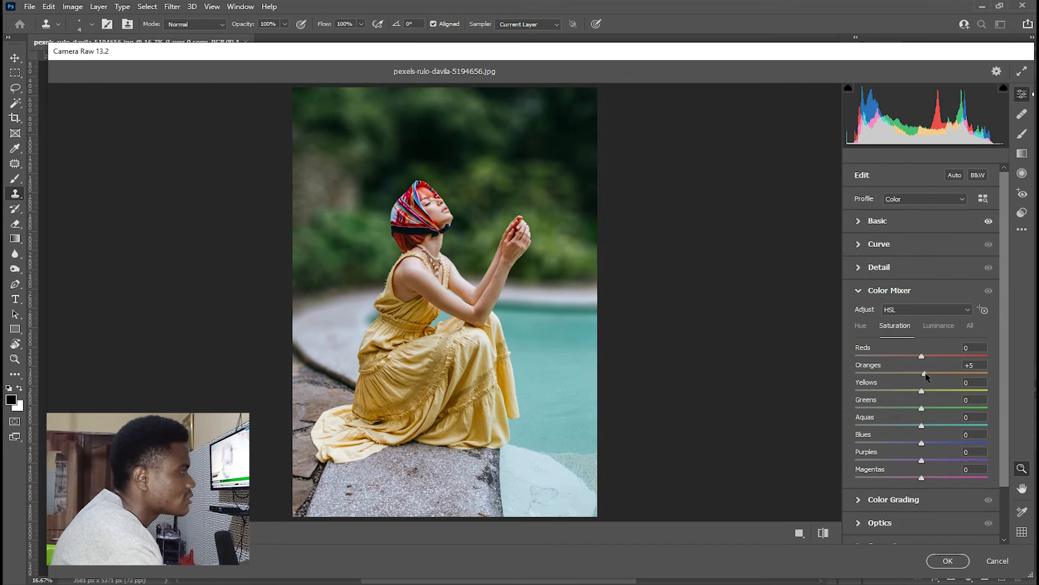
{"action": "left_click_drag", "start_coordinate": [922, 374], "coordinate": [925, 374]}
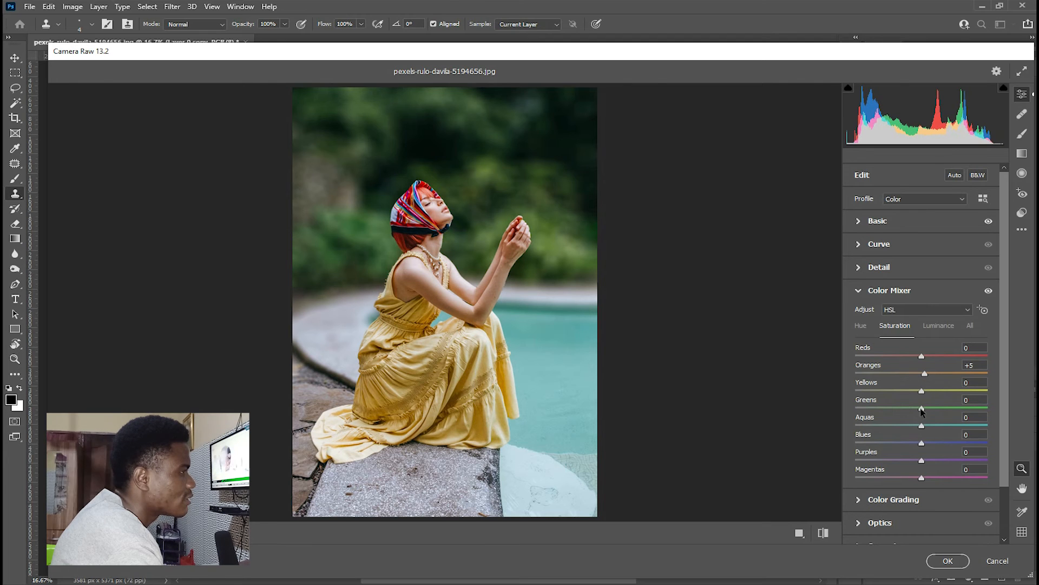
{"action": "left_click_drag", "start_coordinate": [923, 410], "coordinate": [924, 410]}
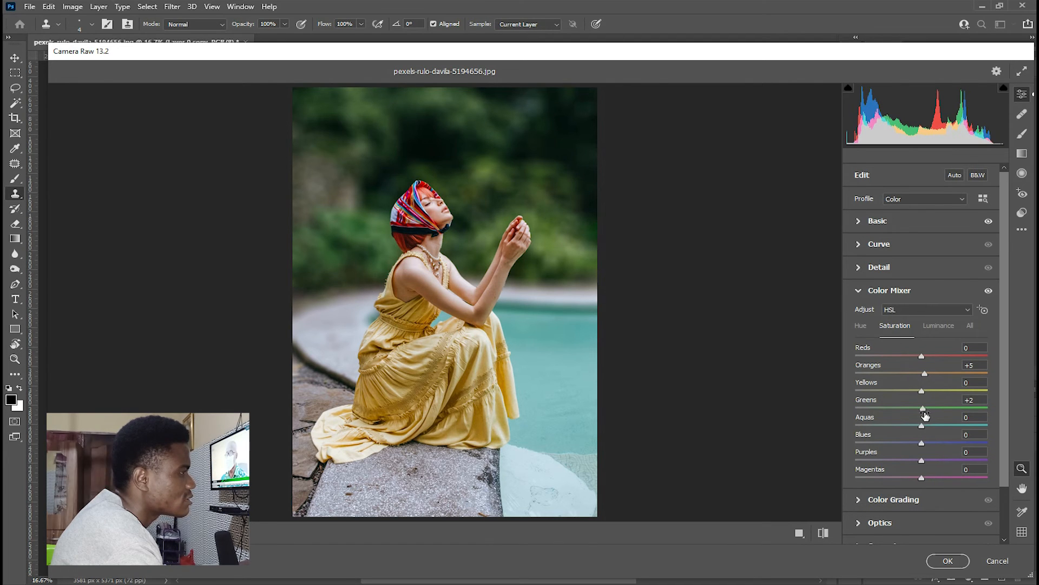
{"action": "left_click_drag", "start_coordinate": [926, 413], "coordinate": [941, 393]}
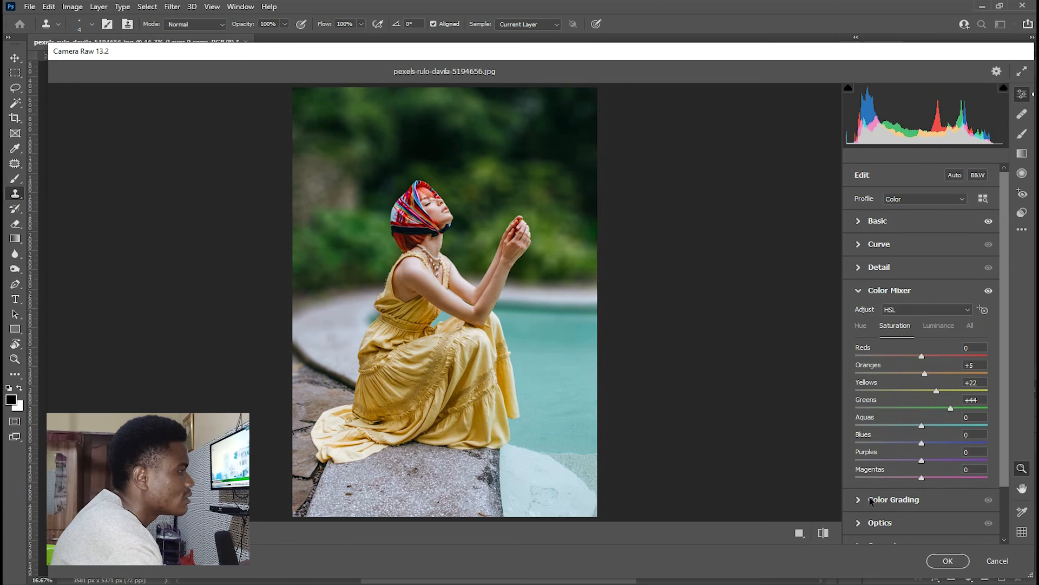
- Raise the Color Grading midtone luminance to 9 and apply the Camera Raw adjustments to the merged layer
{"action": "left_click", "coordinate": [901, 500]}
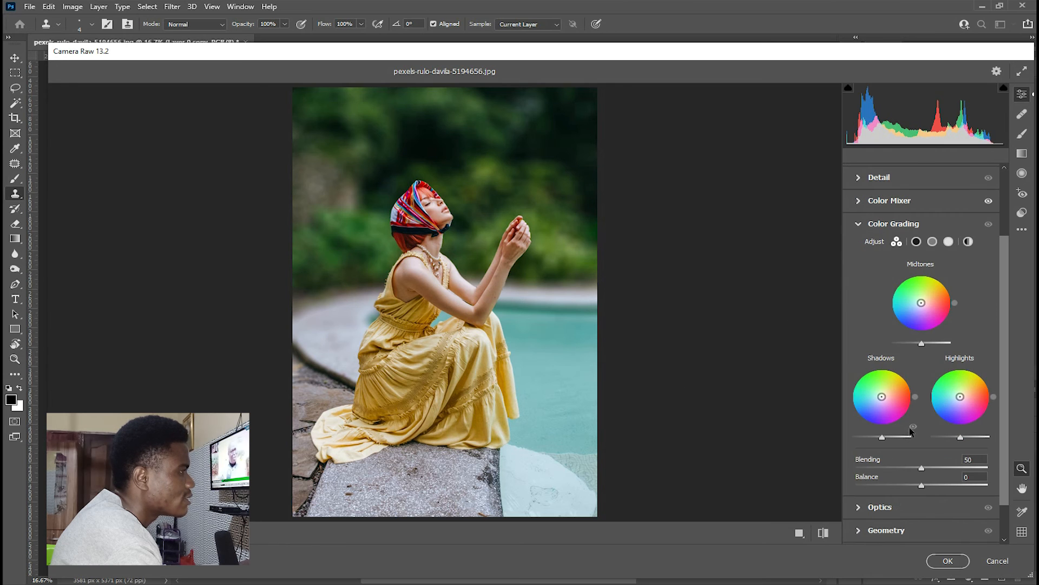
{"action": "left_click", "coordinate": [922, 344]}
{"action": "left_click_drag", "start_coordinate": [923, 344], "coordinate": [926, 344]}
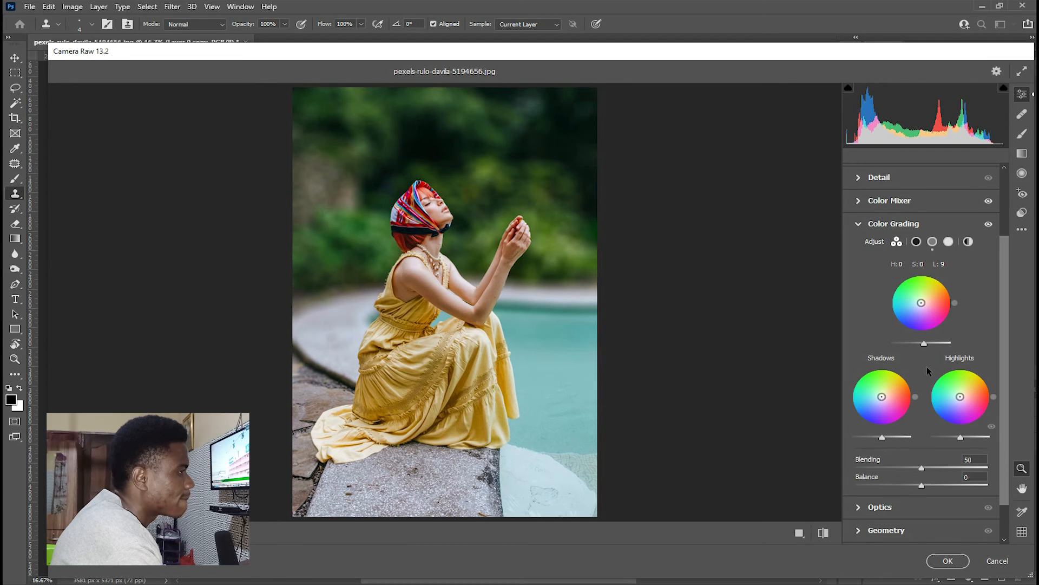
{"action": "scroll", "coordinate": [927, 366], "scroll_direction": "down", "scroll_amount": 2}
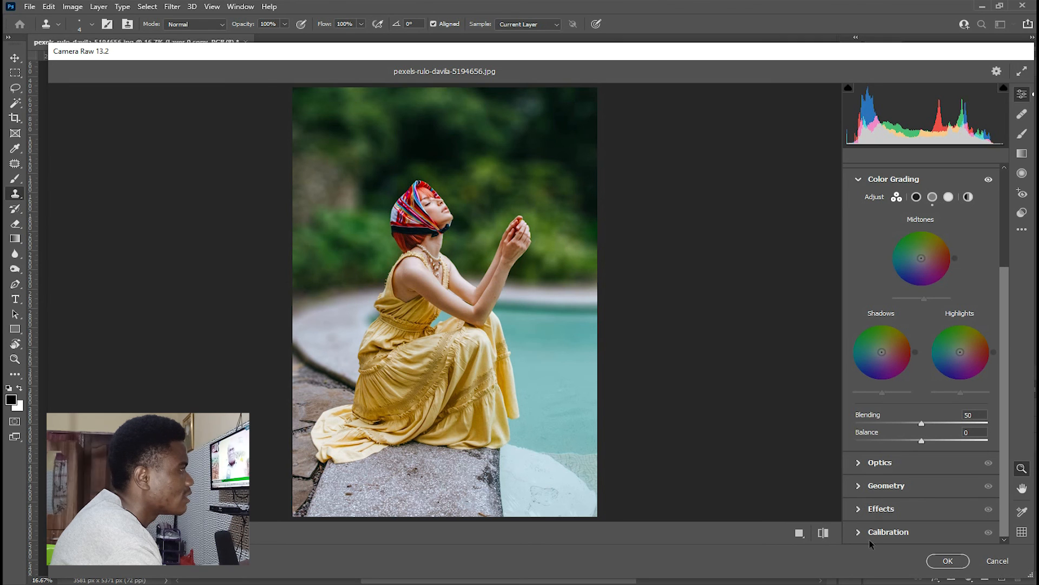
{"action": "left_click", "coordinate": [882, 508]}
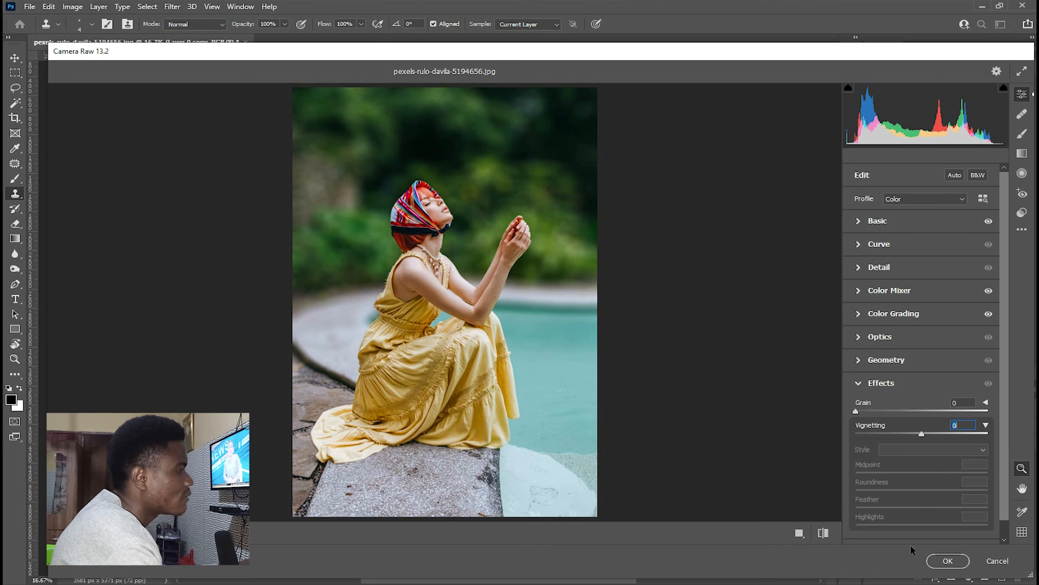
{"action": "left_click", "coordinate": [943, 563]}
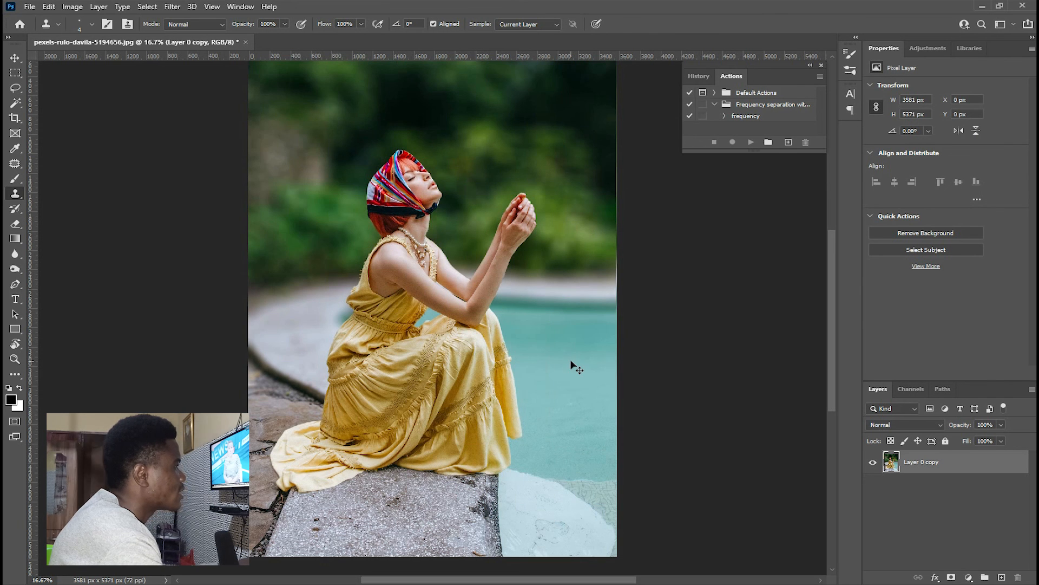
- Examine the graded photo close up and as a whole, checking the woman's edges against the blurred background
{"action": "key", "text": "ctrl+plus"}
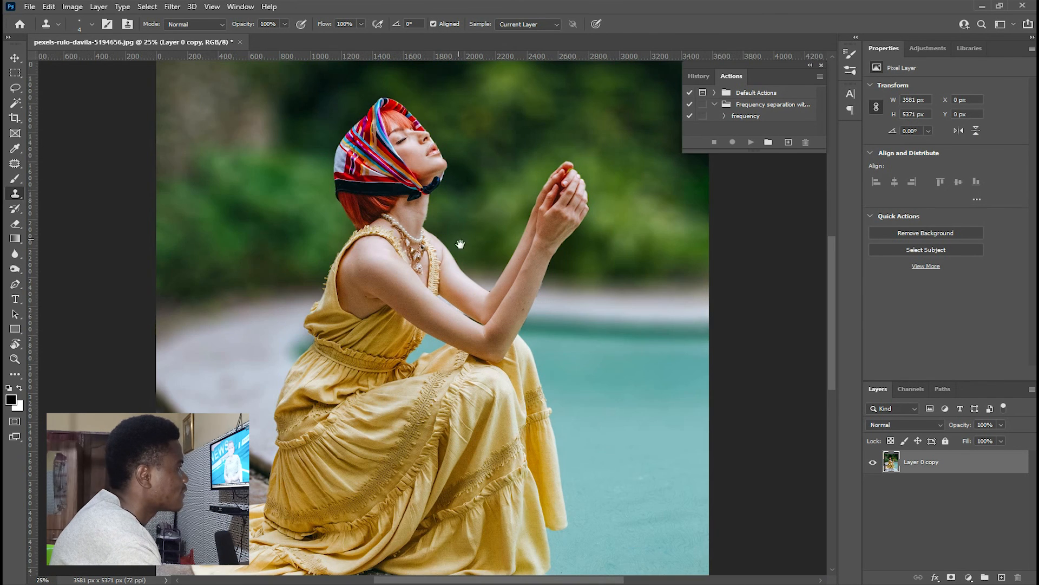
{"action": "left_click_drag", "start_coordinate": [460, 243], "coordinate": [473, 309]}
{"action": "key", "text": "ctrl+plus"}
{"action": "key", "text": "ctrl+plus"}
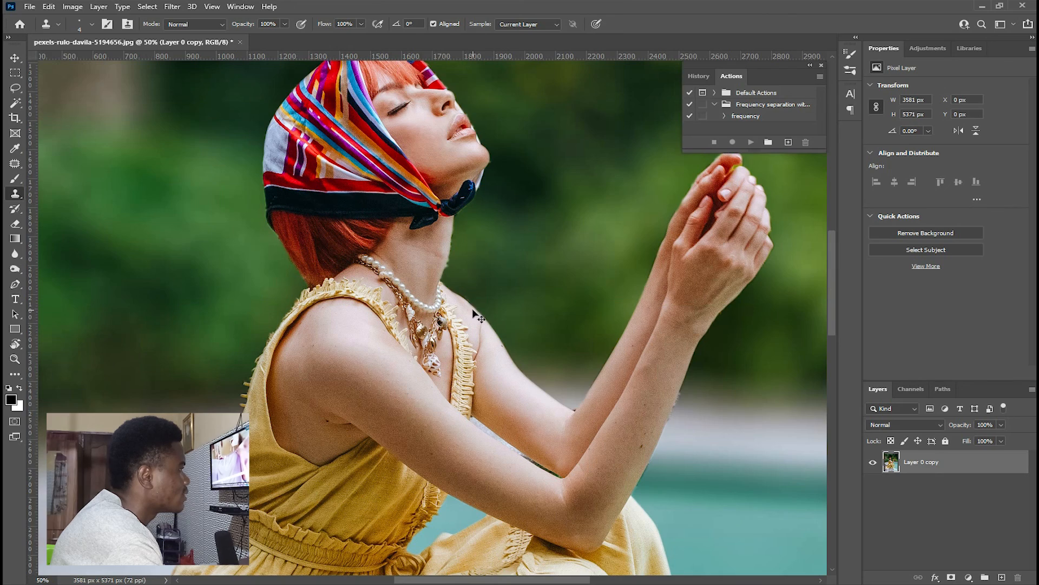
{"action": "key", "text": "ctrl+minus"}
{"action": "key", "text": "ctrl+minus"}
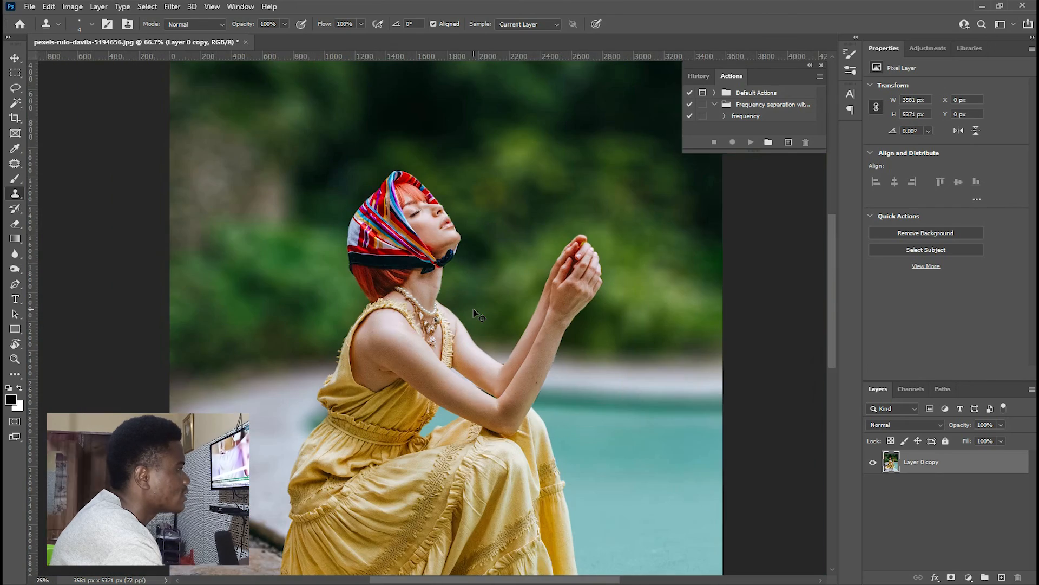
{"action": "key", "text": "ctrl+minus"}
{"action": "key", "text": "ctrl+minus"}
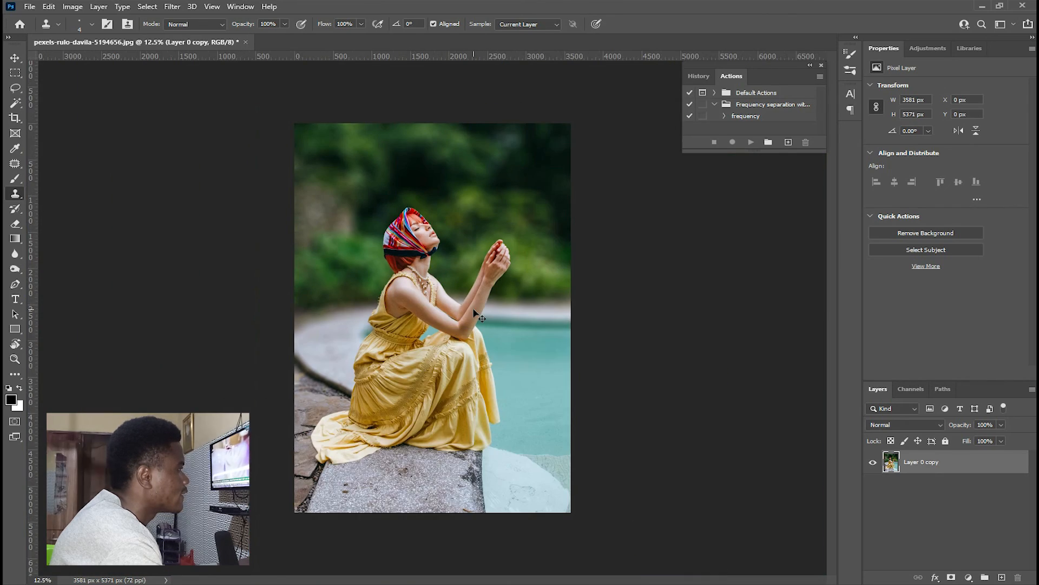
{"action": "key", "text": "ctrl+plus"}
{"action": "key", "text": "ctrl+plus"}
{"action": "key", "text": "ctrl+plus"}
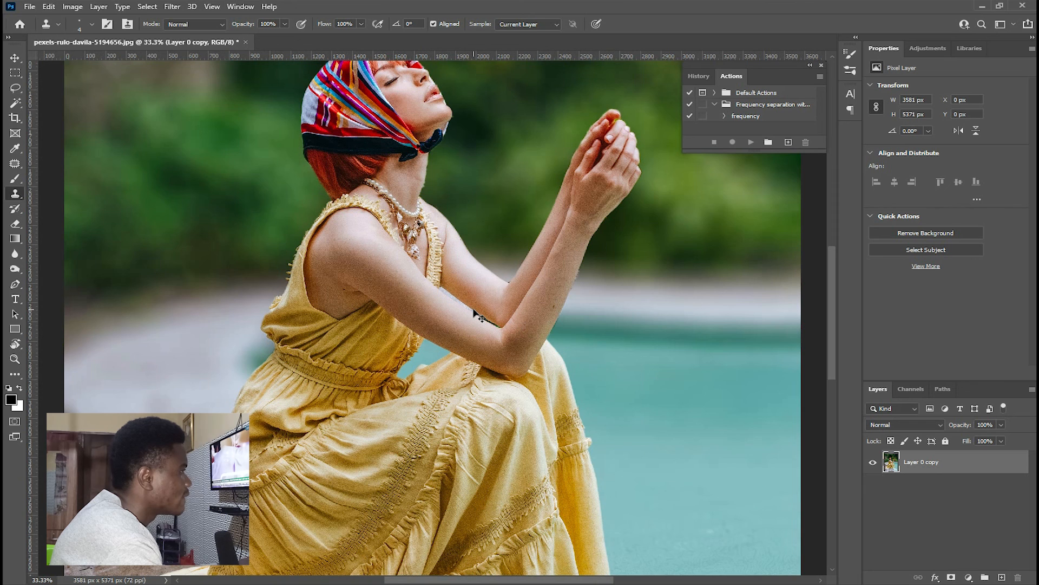
{"action": "key", "text": "ctrl+minus"}
{"action": "key", "text": "ctrl+minus"}
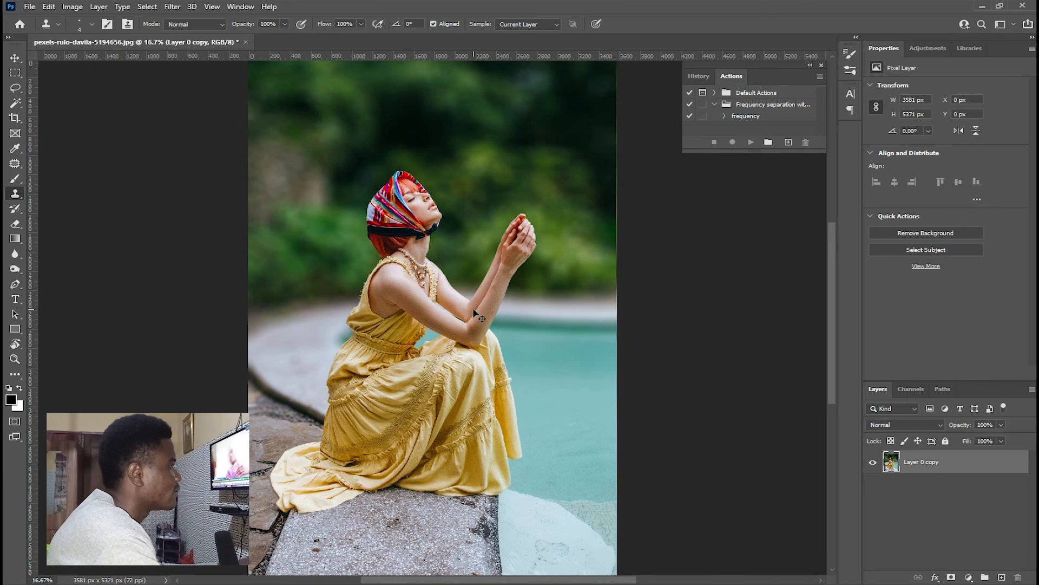
{"action": "key", "text": "ctrl+plus"}
{"action": "key", "text": "ctrl+minus"}
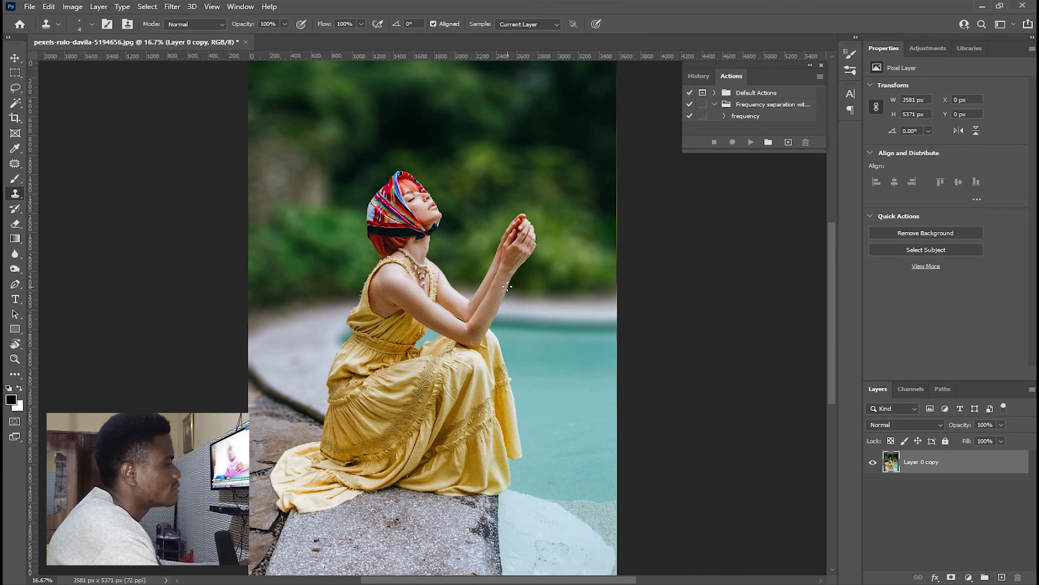